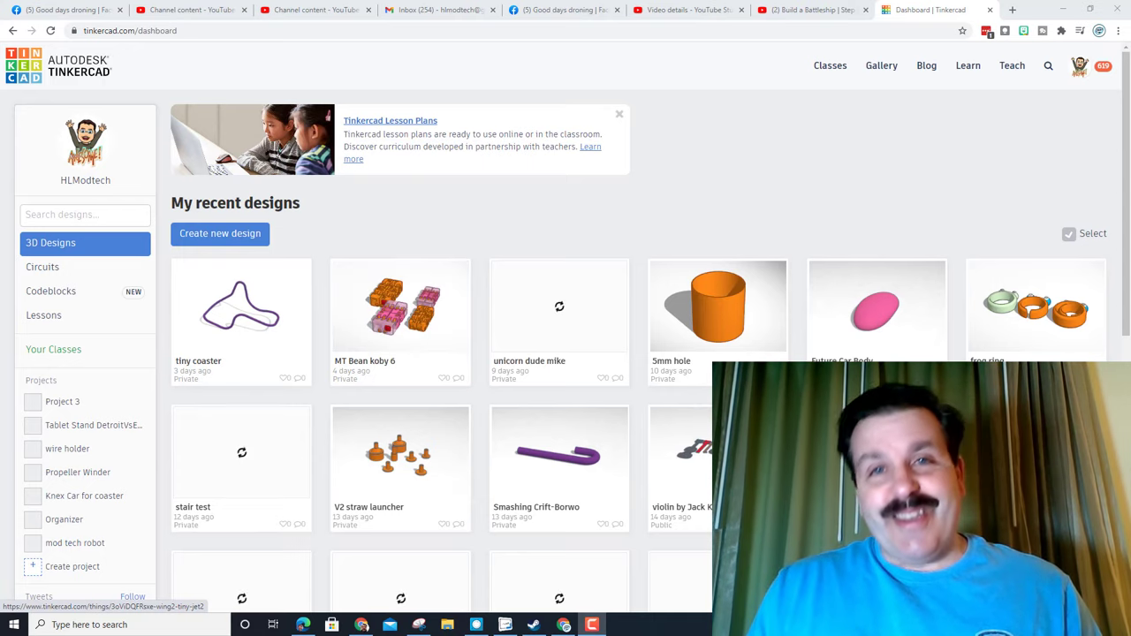
- Create a new 3D design and name it "vent adapter"
click(208, 241)
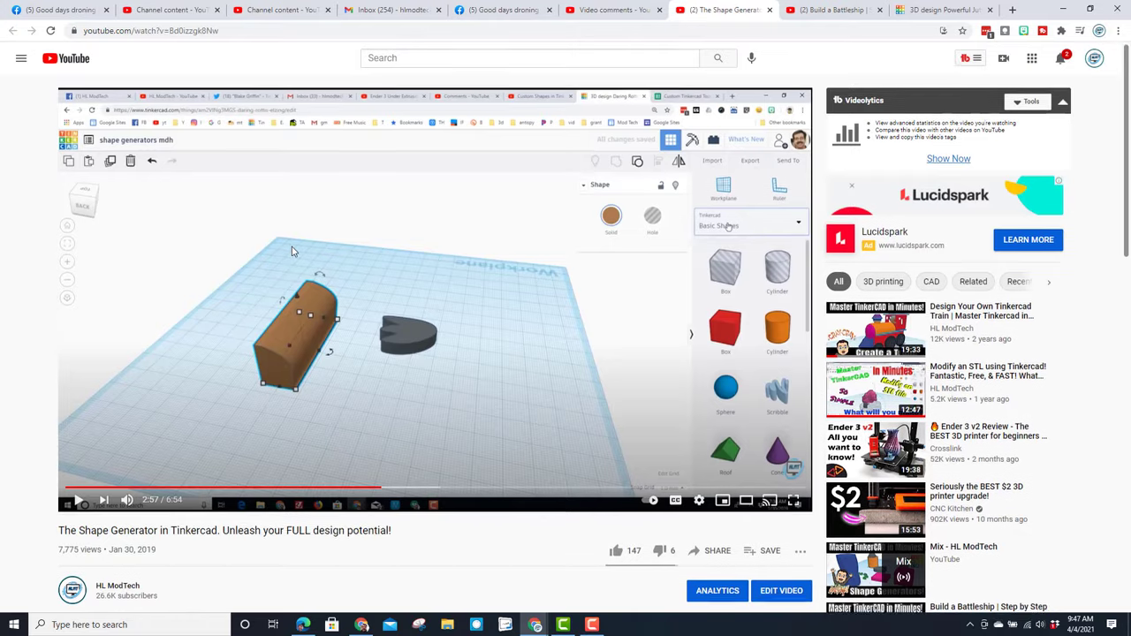
scroll(291, 252, down, 3)
scroll(291, 256, up, 3)
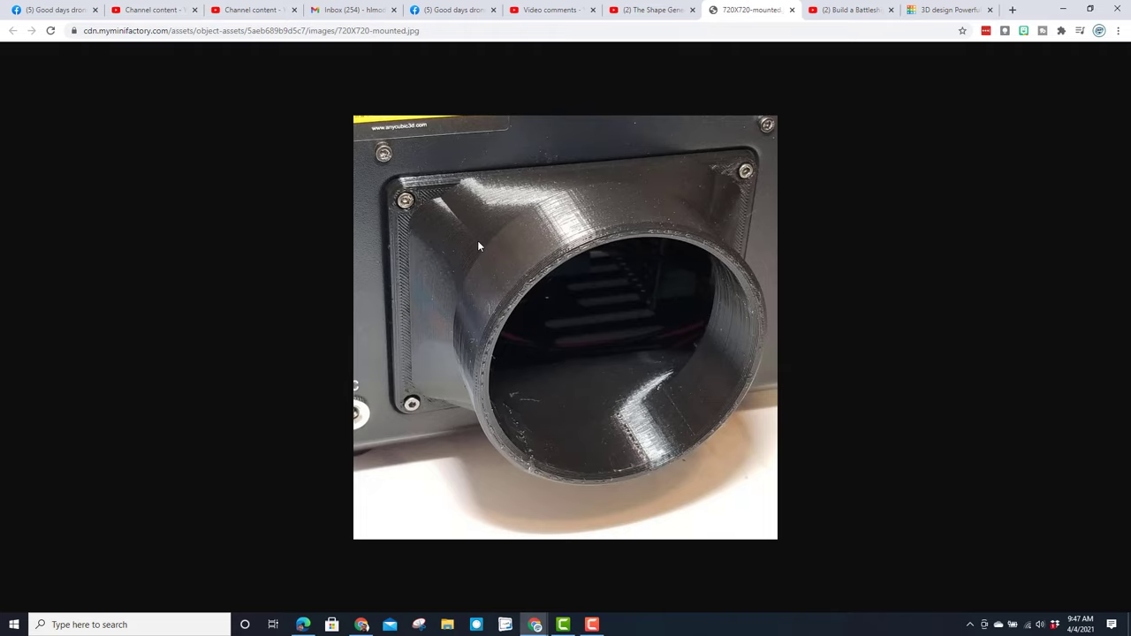
click(112, 57)
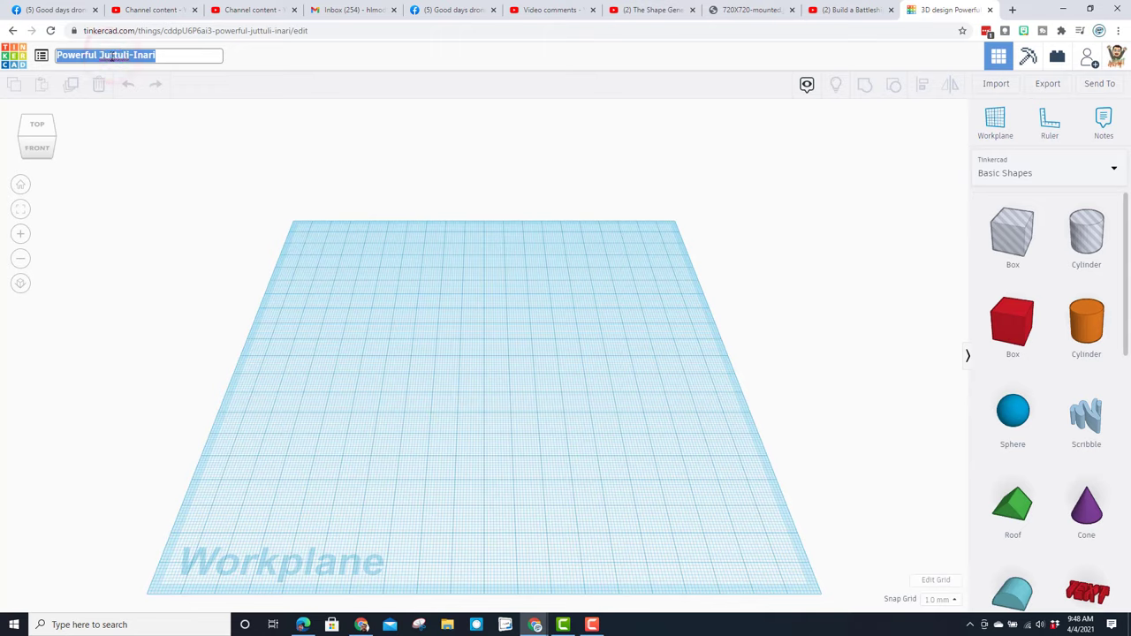
text(vent adapter)
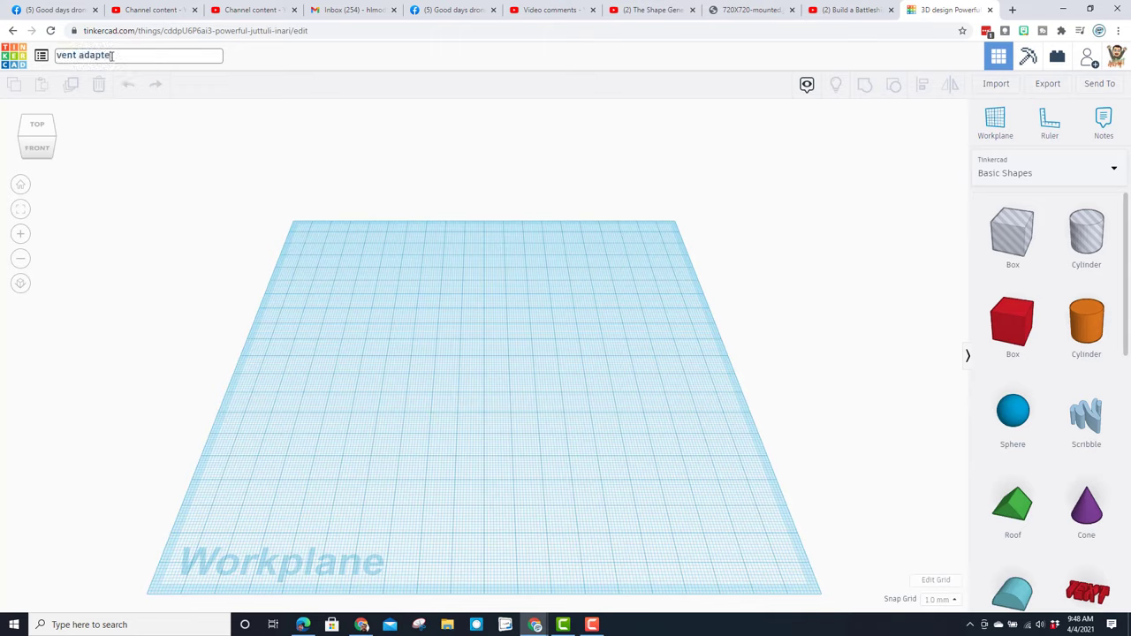
- Change the workplane grid units to inches, keeping the default preset size
click(916, 585)
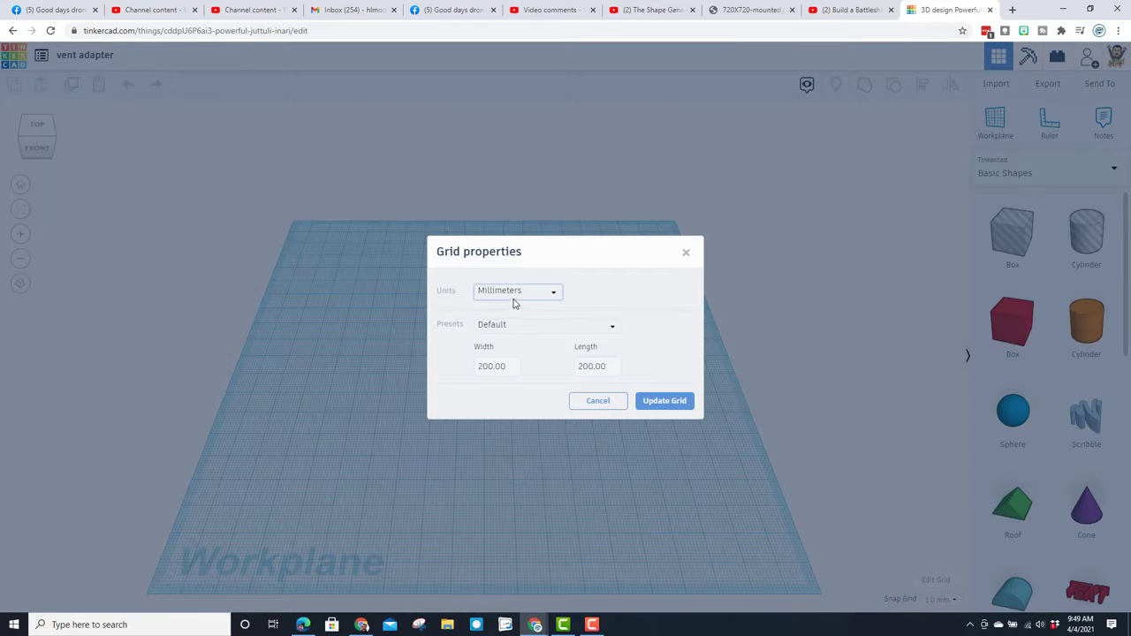
click(513, 293)
click(516, 325)
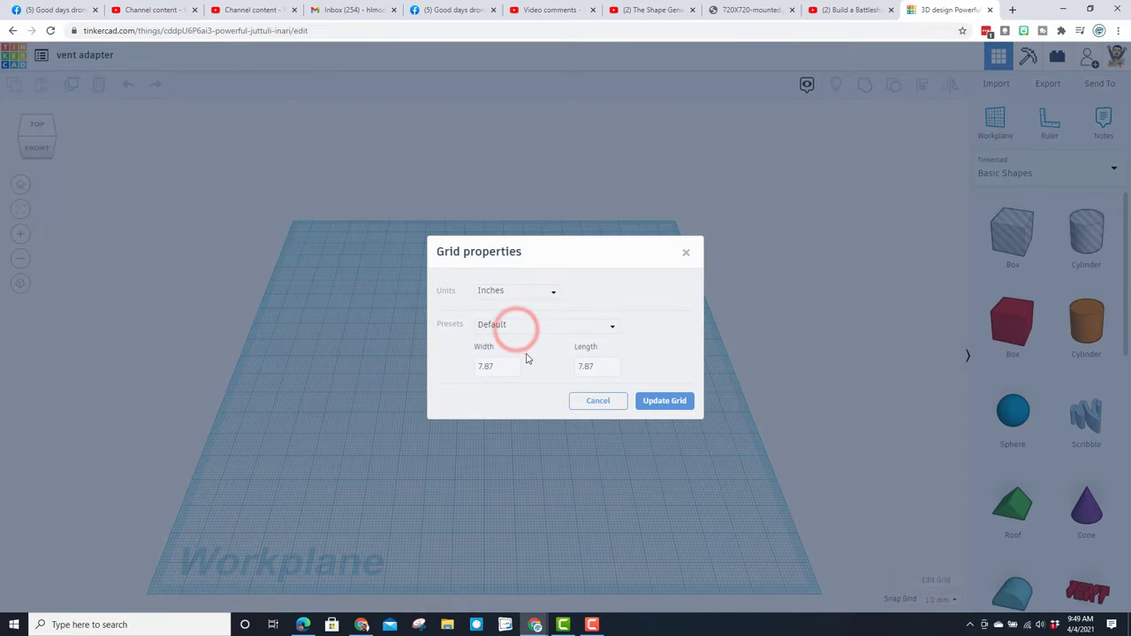
click(668, 402)
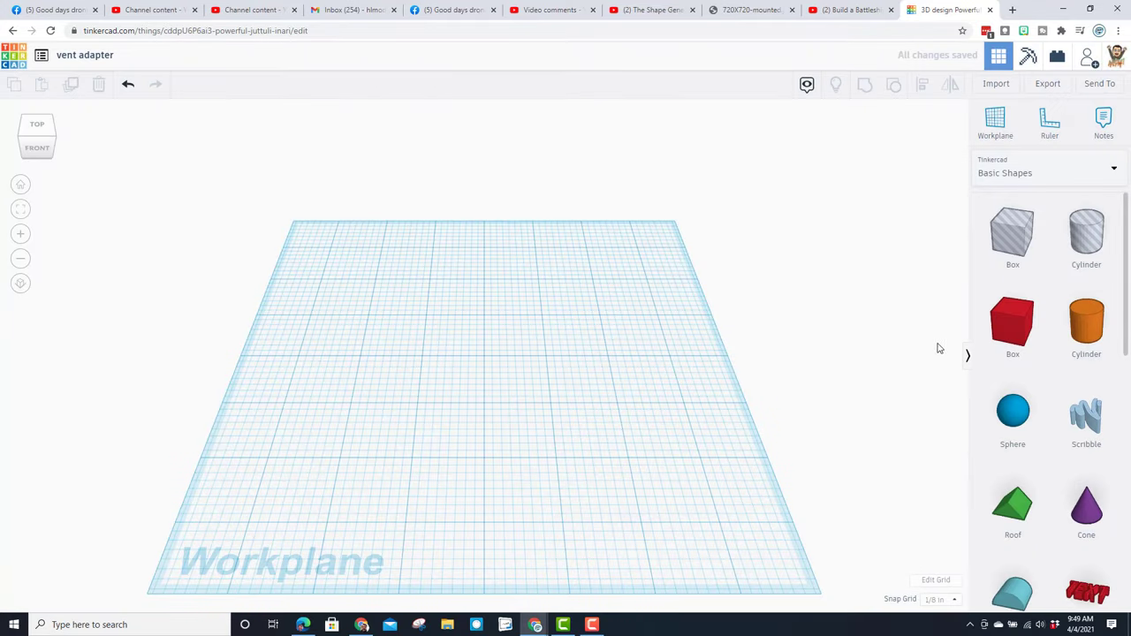
- Place a solid box on the workplane and scale it uniformly to 5 inches wide
drag(1012, 330, 417, 356)
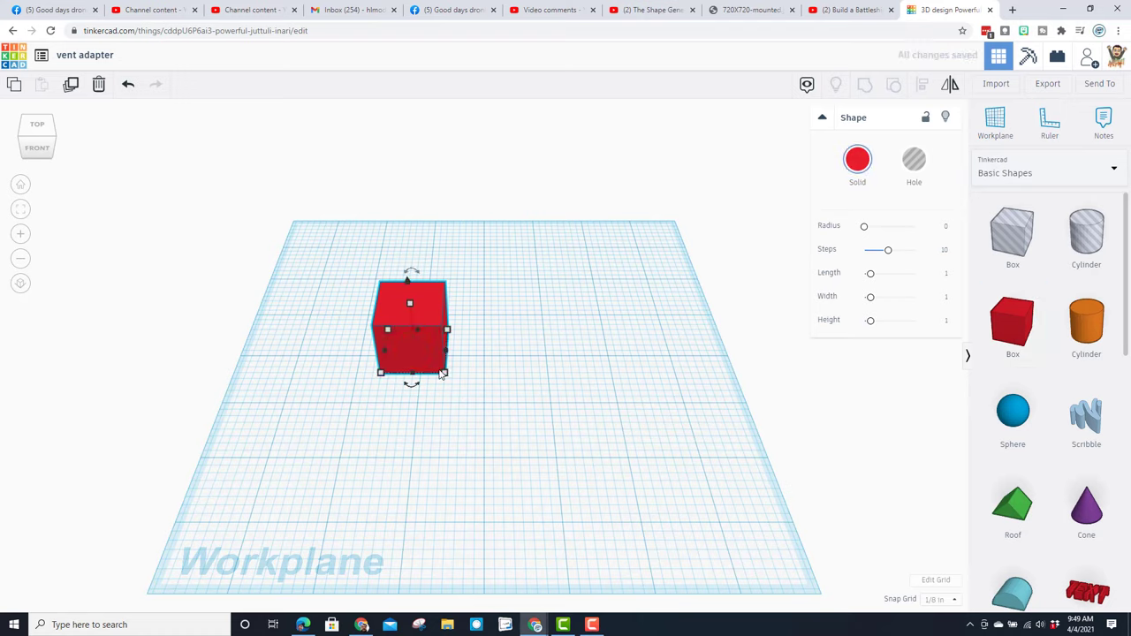
mouse_move(442, 371)
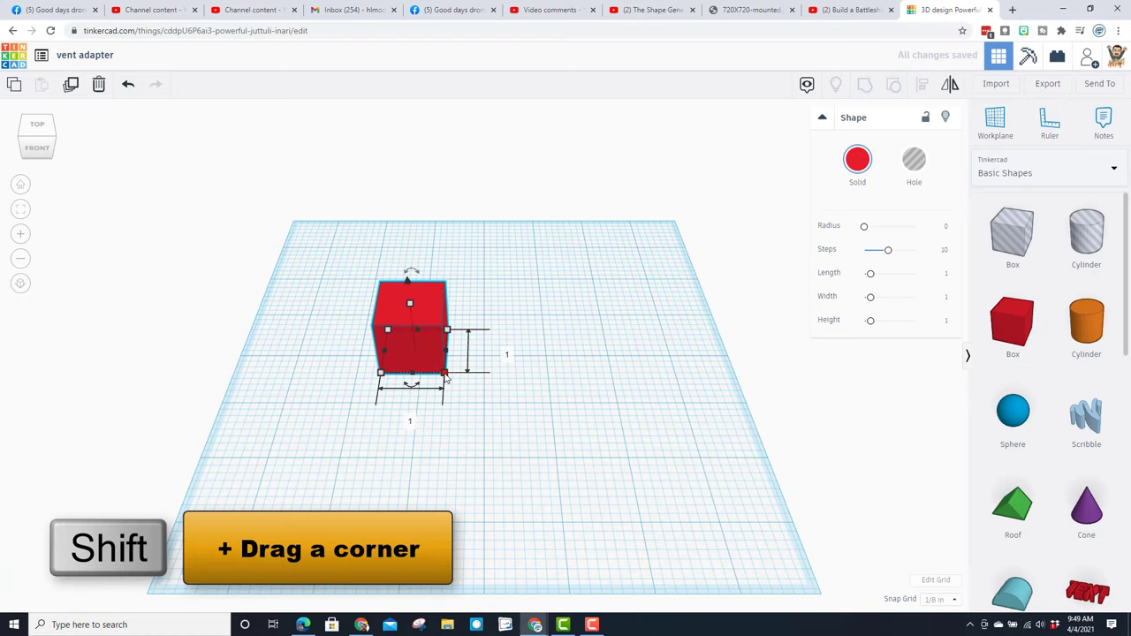
shift+drag(445, 375, 528, 436)
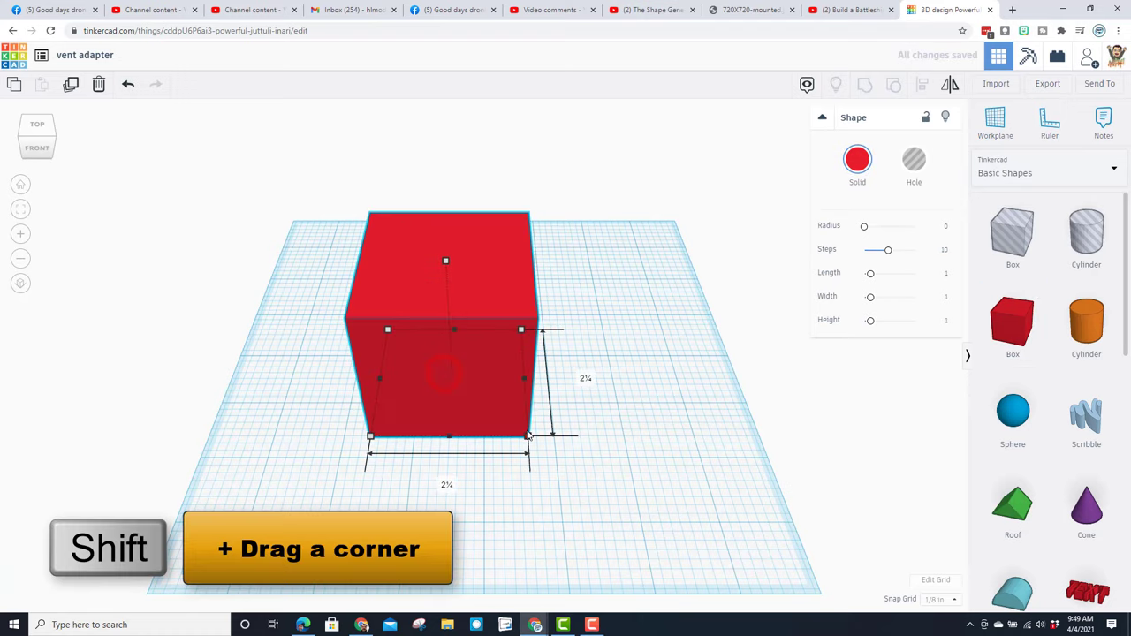
click(448, 484)
text(5)
key(Return)
scroll(460, 464, down, 3)
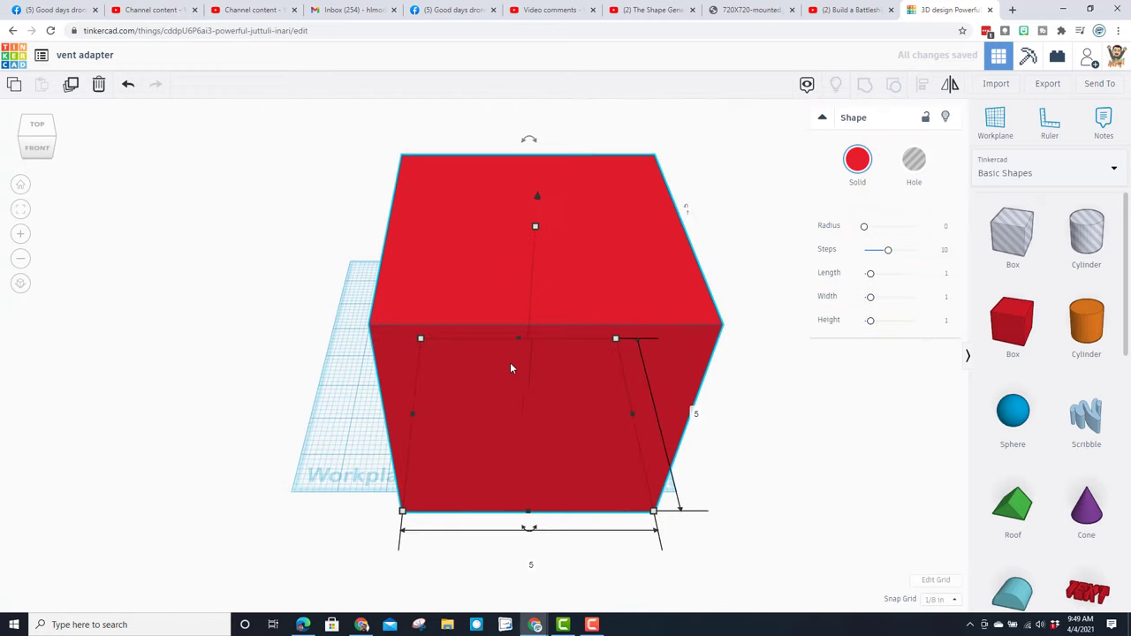
- Set the box's height to 0.5 inch to make a flat plate
mouse_move(536, 228)
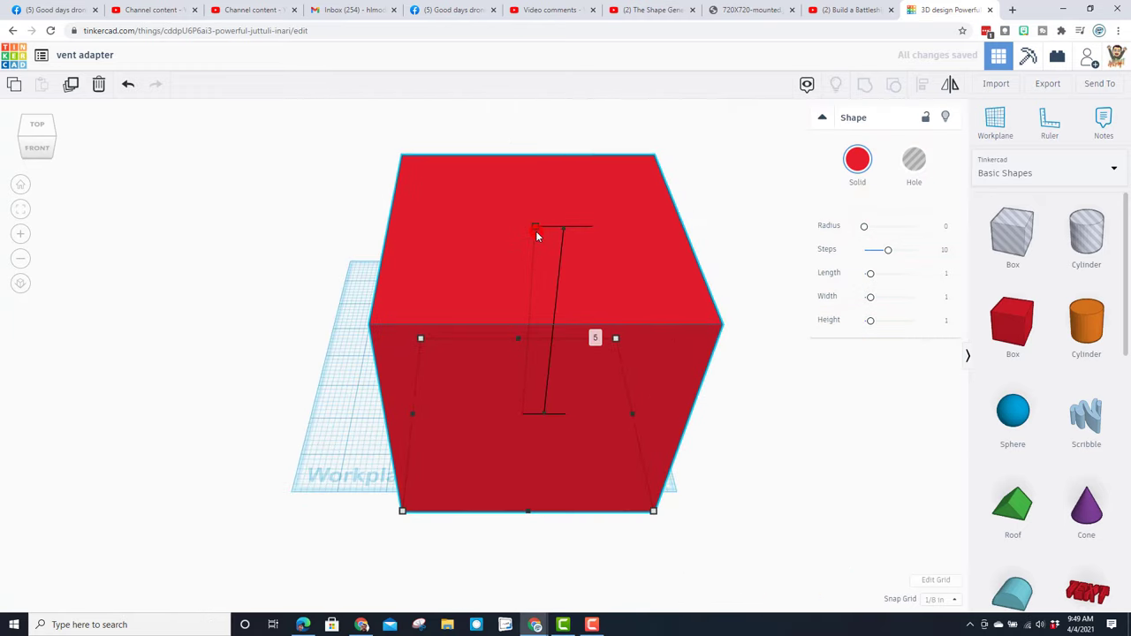
click(592, 333)
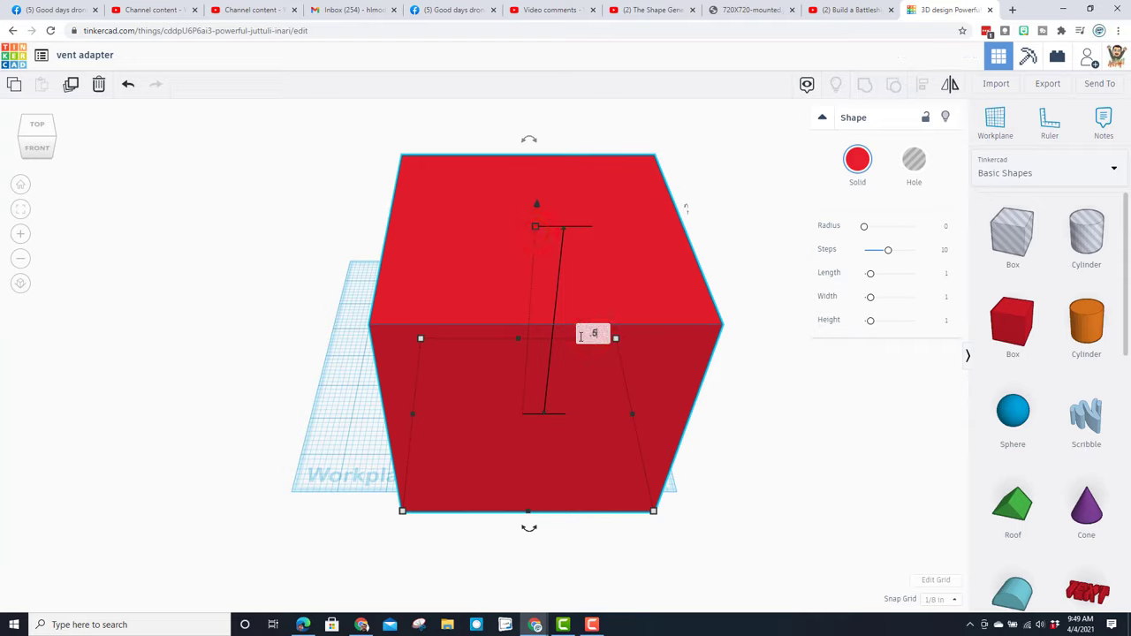
text(.5)
key(Return)
key(f)
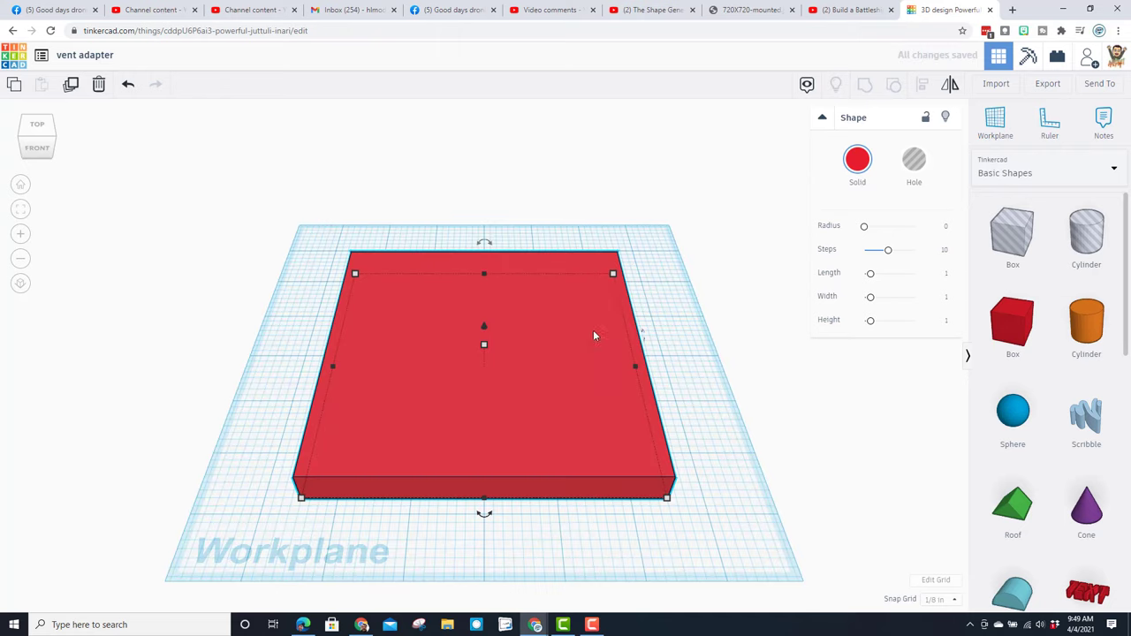
- Round the plate's corners with a radius of 0.1
click(945, 229)
key(Return)
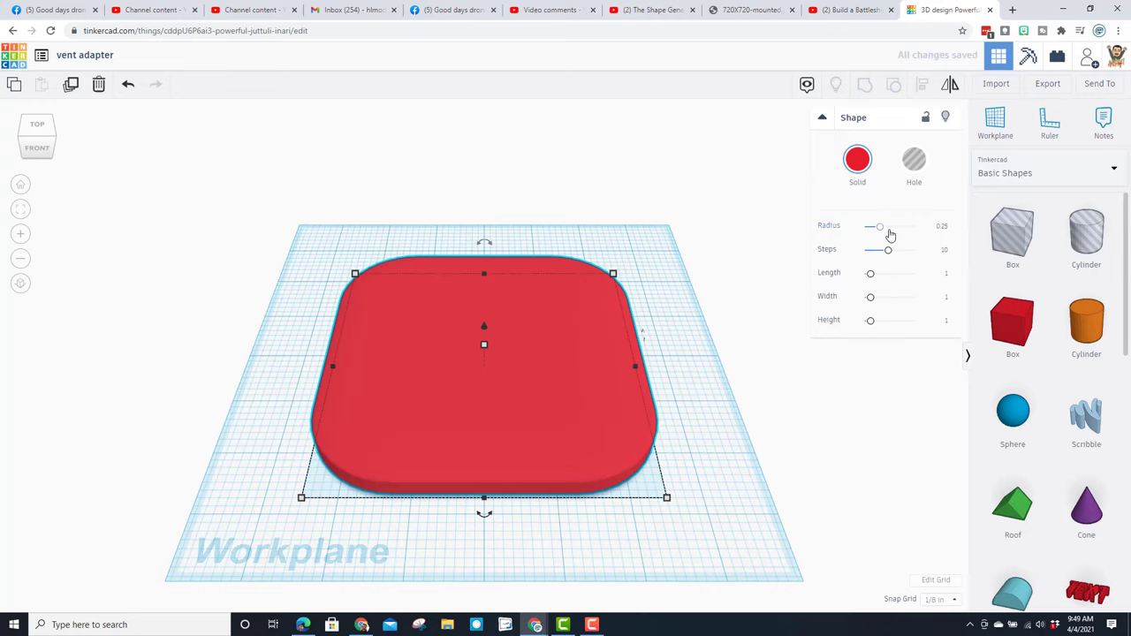
click(942, 229)
text(0.1)
key(Return)
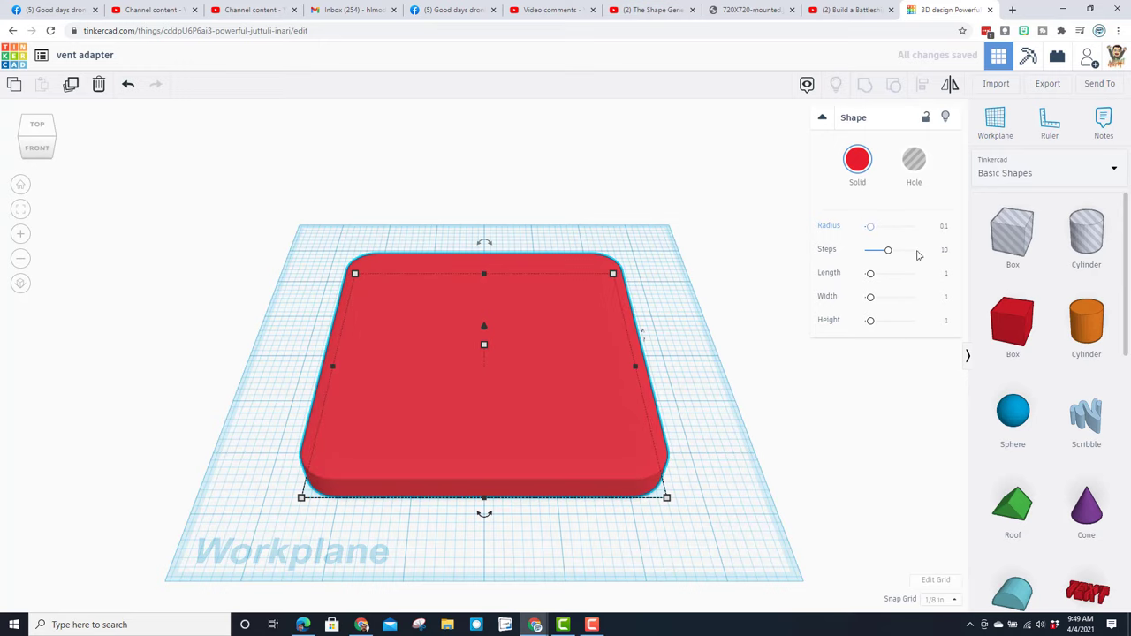
- Place a box hole over the plate and stretch it past the plate's edges on all sides
right_drag(568, 354, 352, 427)
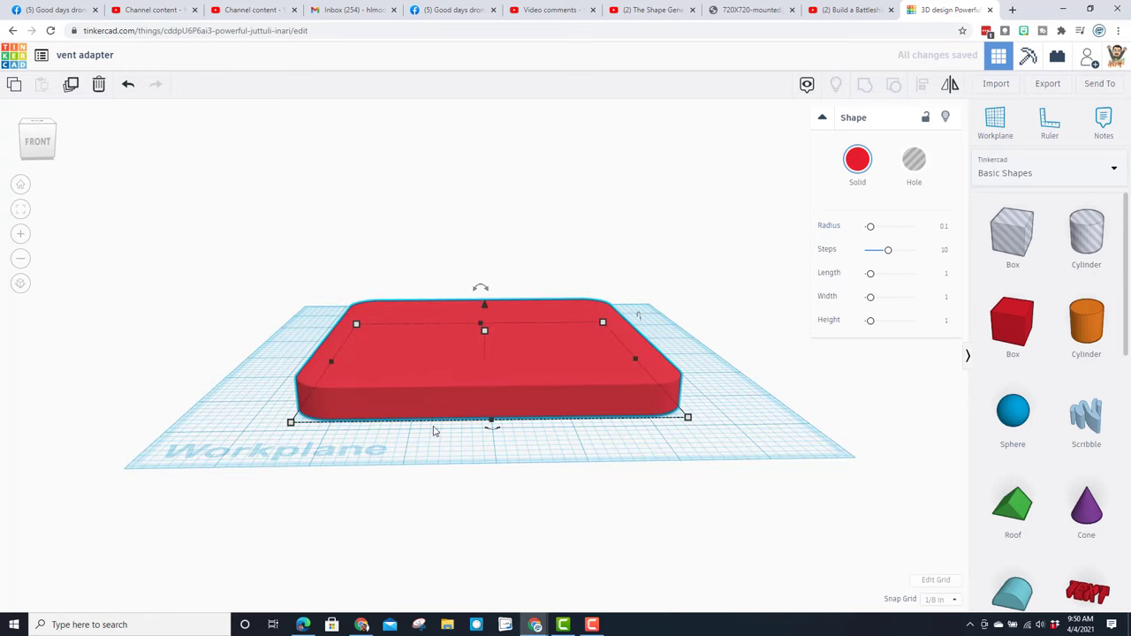
right_drag(638, 350, 636, 359)
drag(953, 247, 285, 459)
drag(351, 365, 678, 356)
drag(498, 459, 498, 475)
- Set the box hole's height to 0.25 inch
click(490, 312)
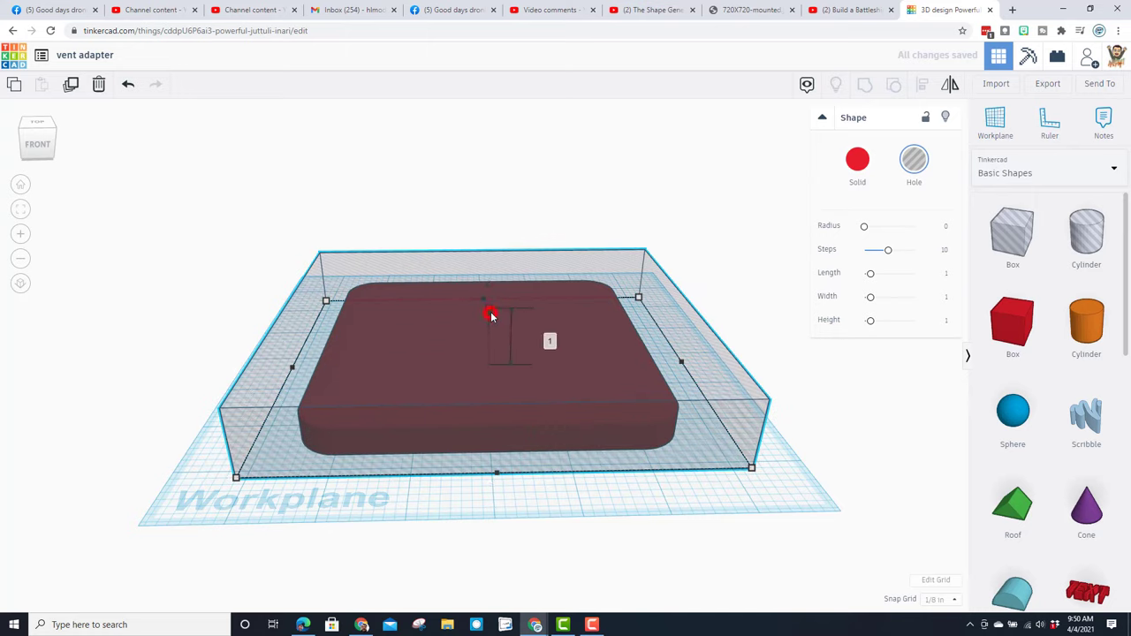
click(548, 339)
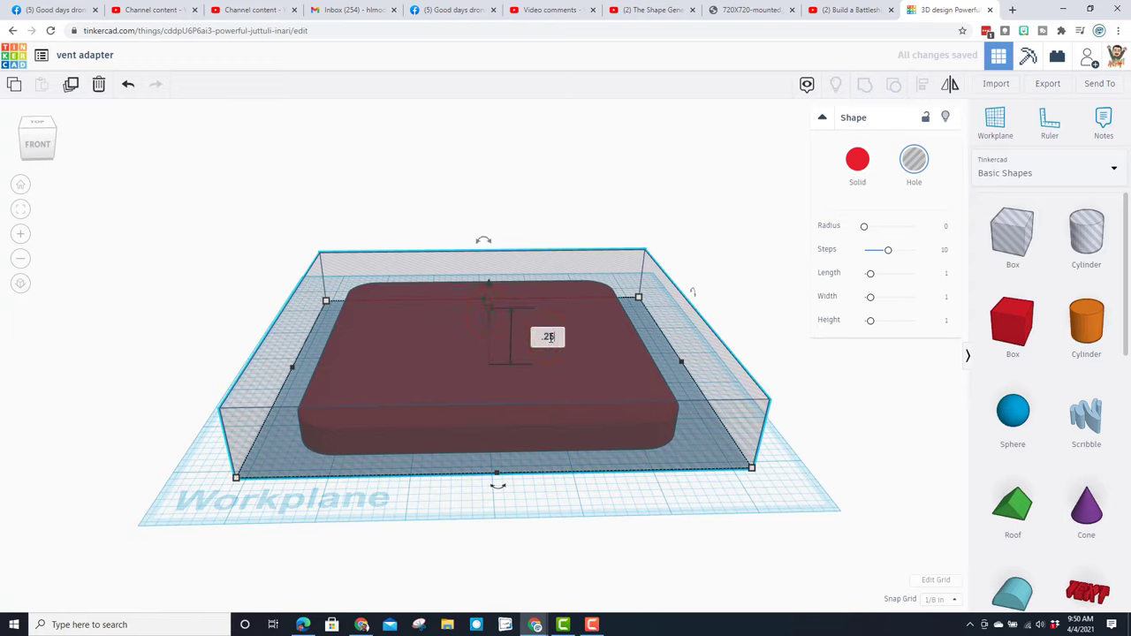
text(.25)
key(Return)
- Group the plate with the box hole to cut away its lower half, and drop the result onto the workplane
drag(227, 380, 336, 454)
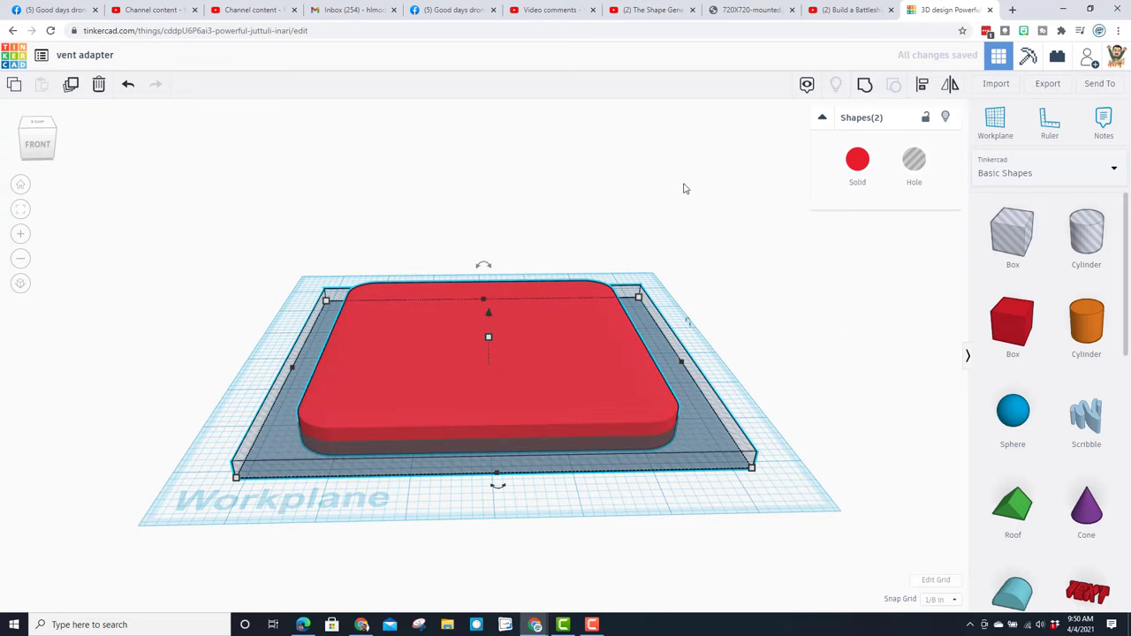
click(865, 85)
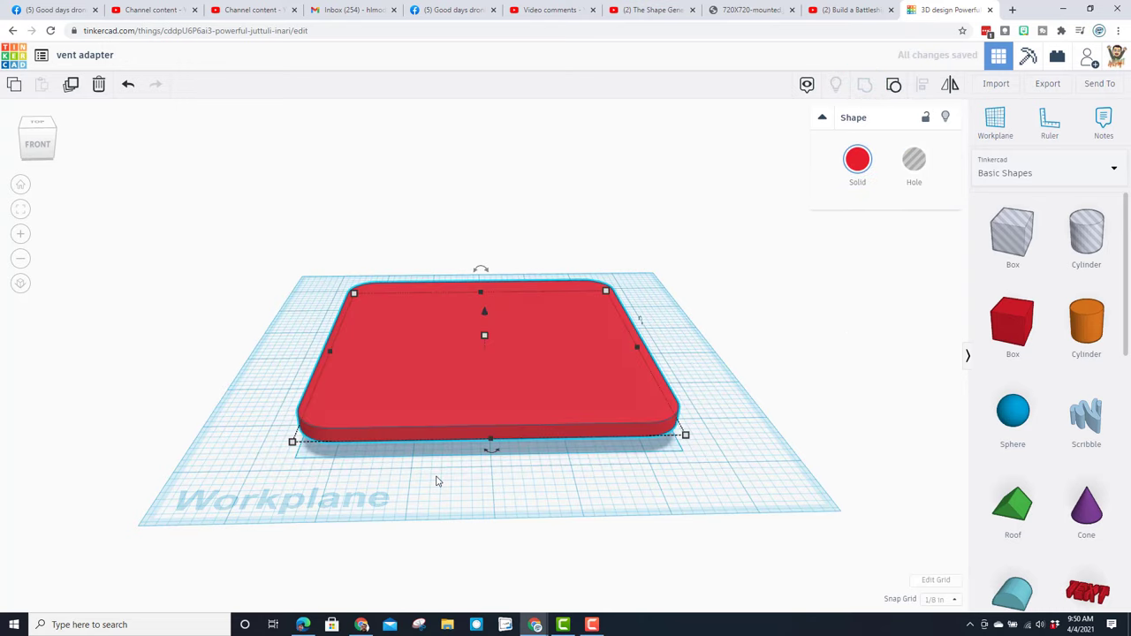
key(d)
right_drag(437, 478, 433, 513)
key(d)
- Put a temporary workplane on the plate's top face and place a tube near its middle
scroll(458, 403, up, 3)
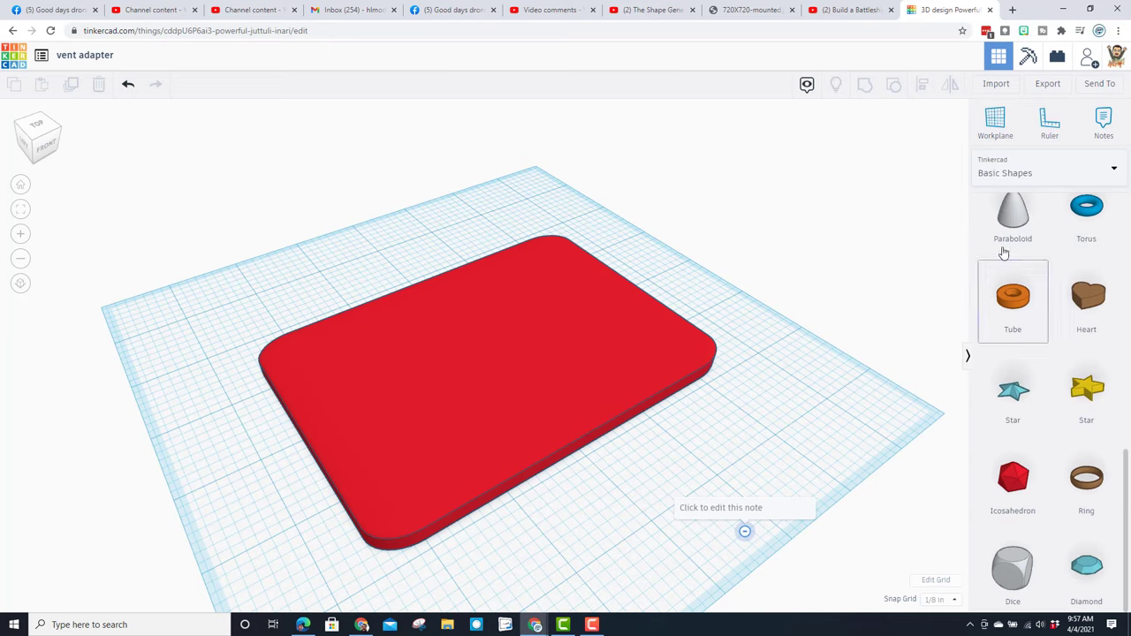
click(1001, 130)
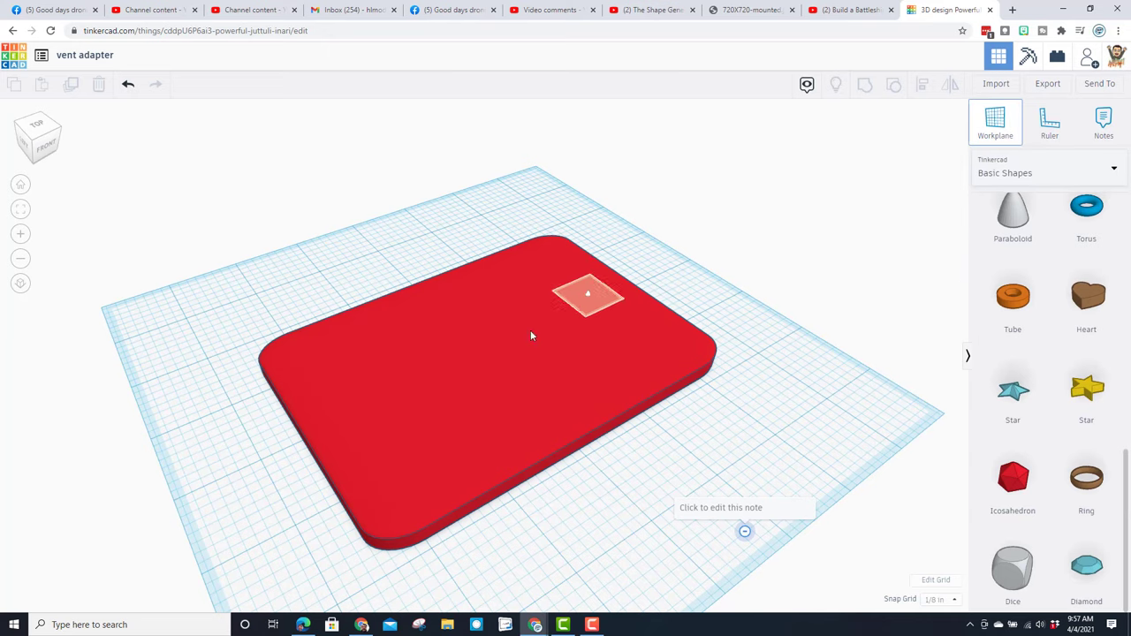
click(488, 363)
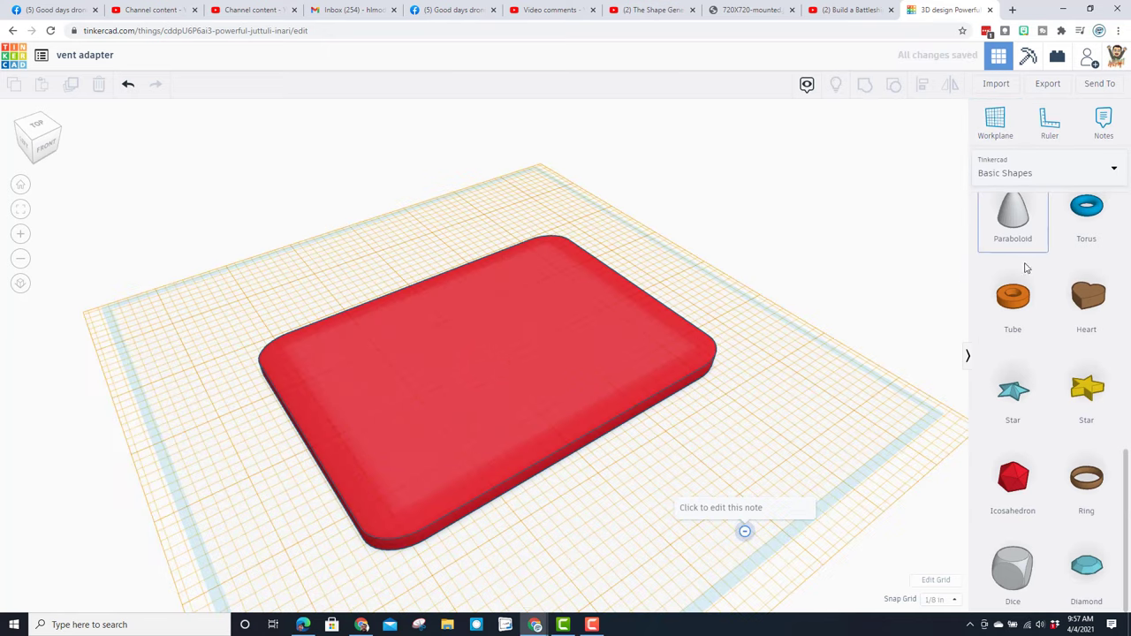
drag(1013, 305, 492, 352)
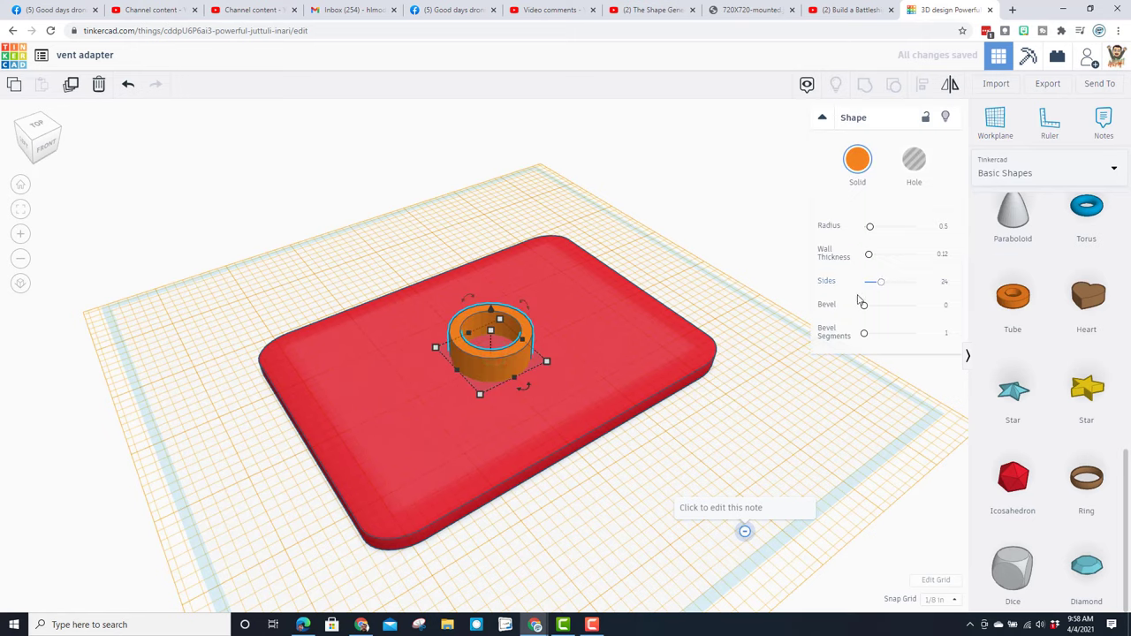
- Set the tube's radius to 1.5 and its wall thickness to 0.1
click(944, 230)
key(Return)
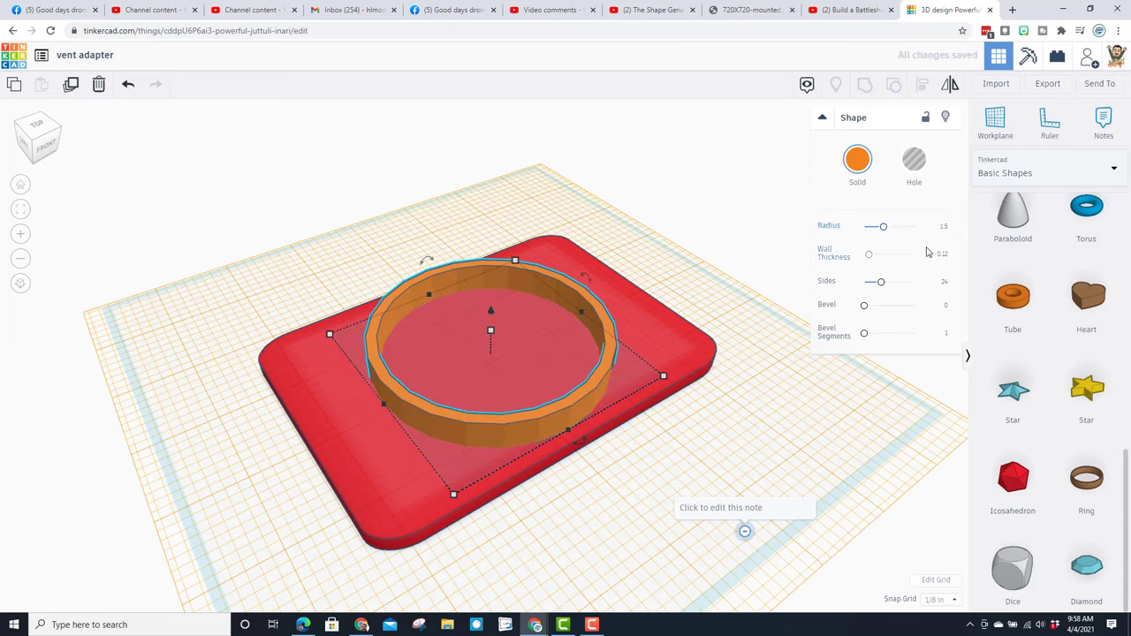
click(944, 256)
text(0.1)
key(Return)
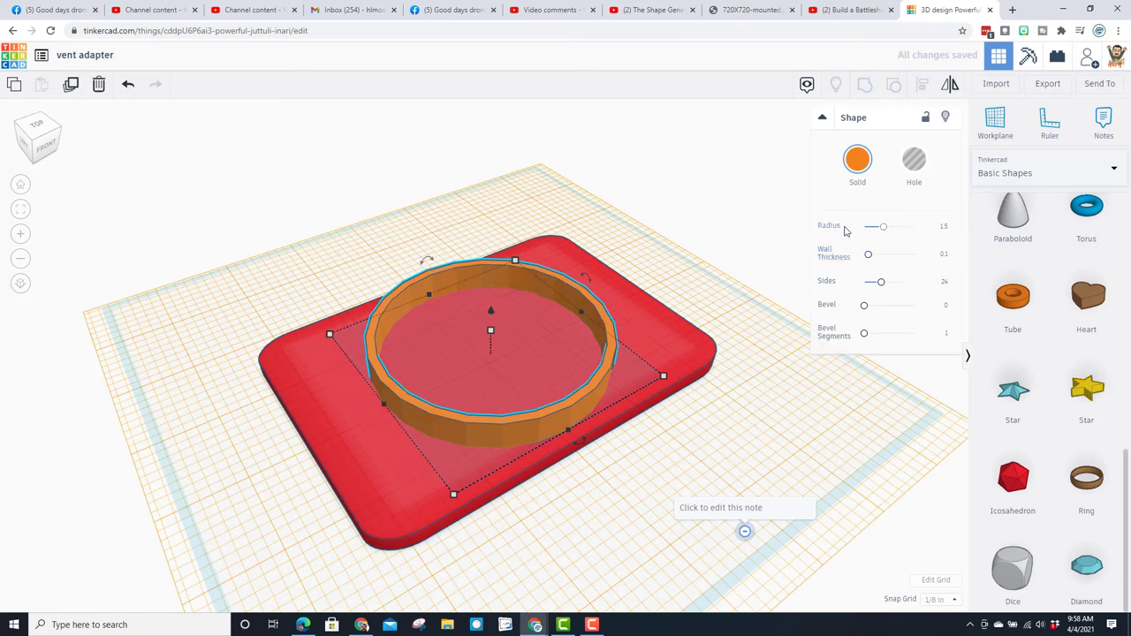
- Smooth the tube to 64 sides and set its height to 2.5 inches
drag(881, 281, 915, 281)
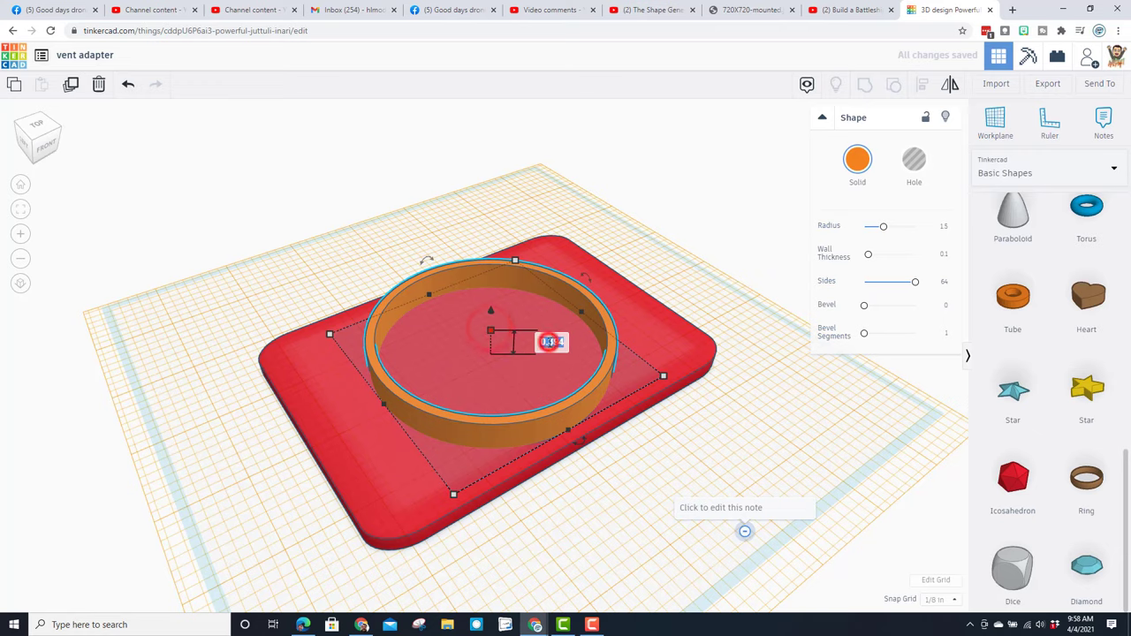
click(551, 343)
text(2.5)
key(Return)
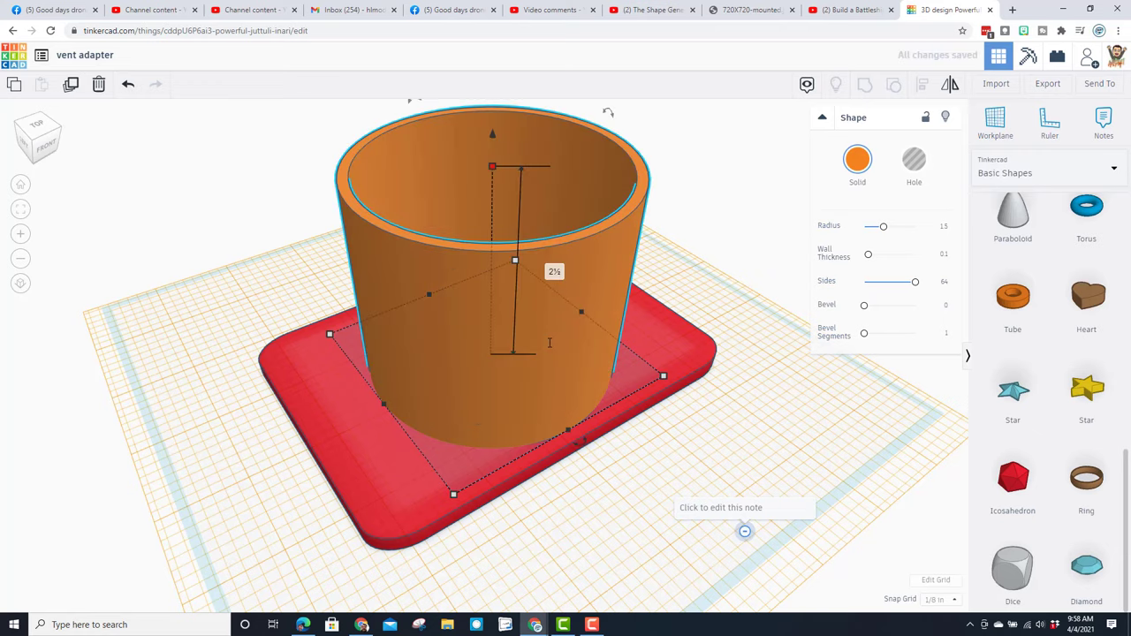
- Edit the tube's height again to make it slightly shorter
scroll(549, 347, down, 3)
right_drag(518, 330, 579, 281)
click(494, 193)
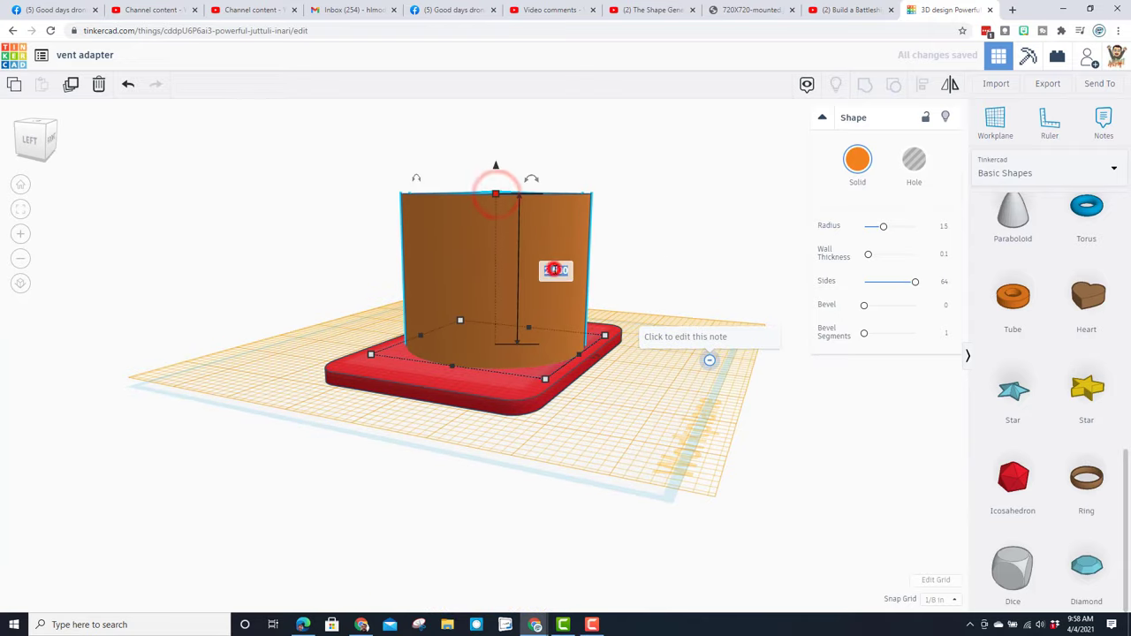
click(556, 269)
right_drag(320, 253, 324, 318)
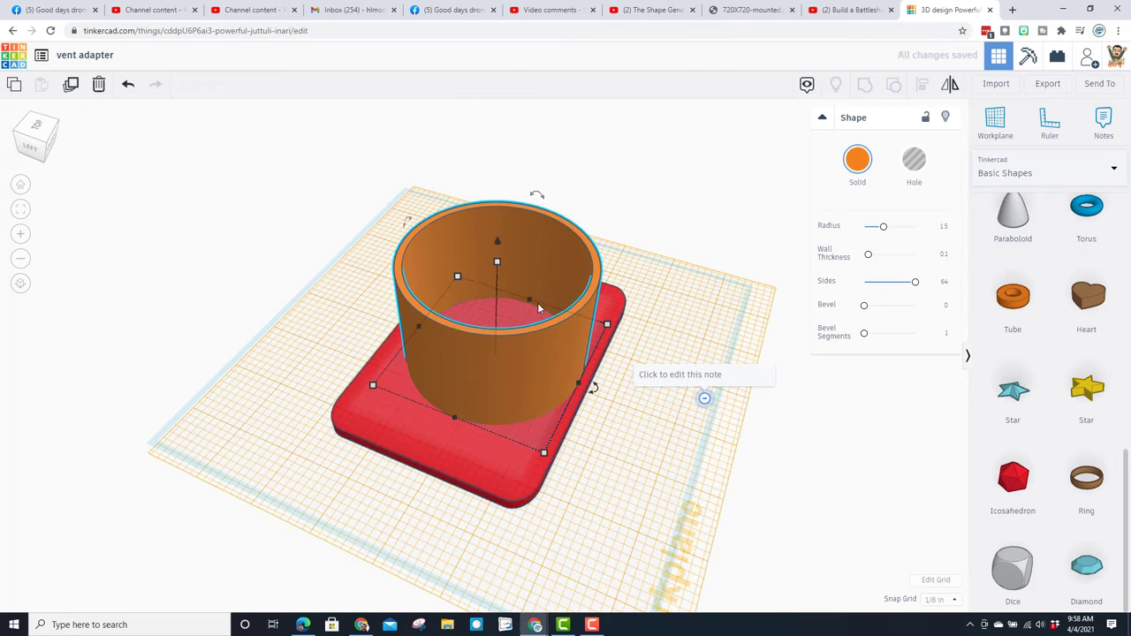
click(366, 321)
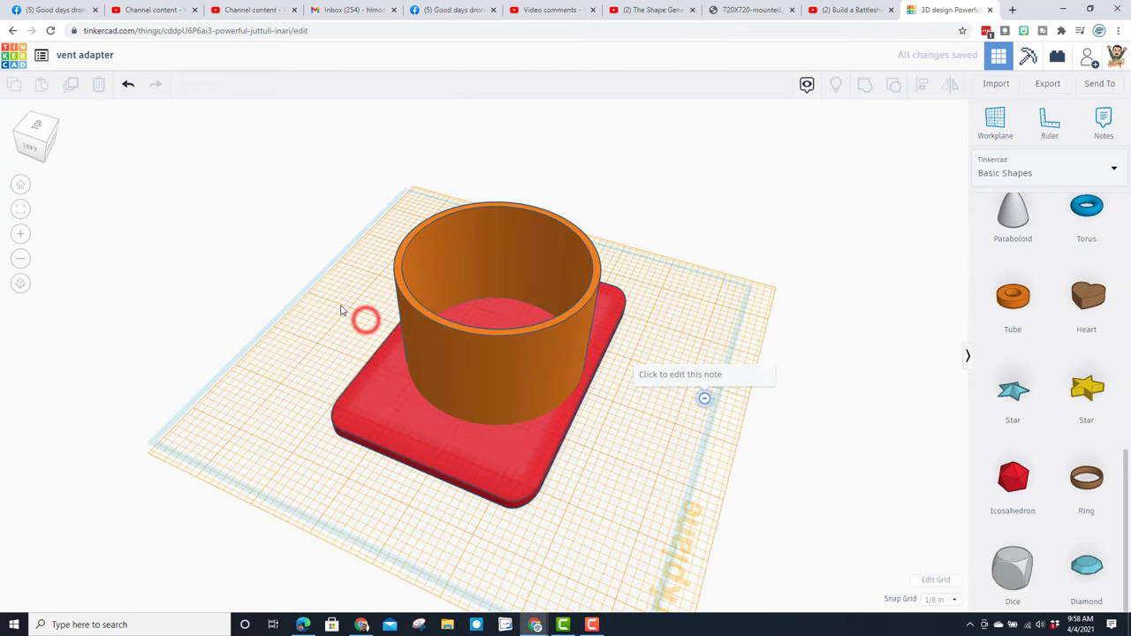
- Align the tube and the plate so their centers match in both horizontal directions
drag(342, 305, 508, 444)
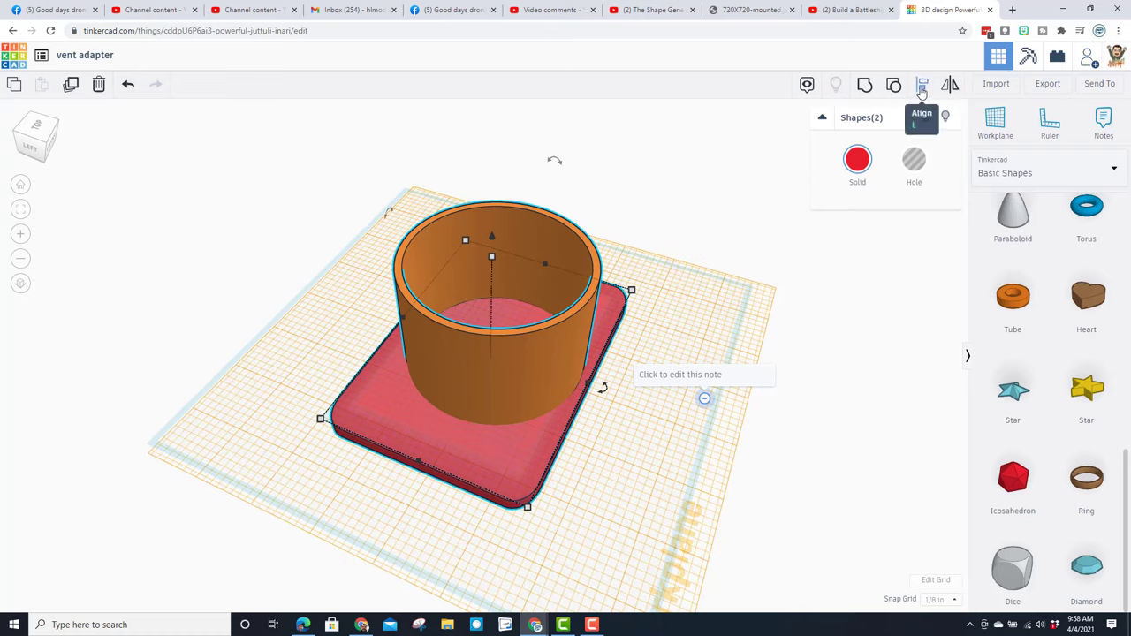
click(920, 89)
click(456, 449)
click(410, 476)
right_drag(411, 477, 372, 365)
click(372, 350)
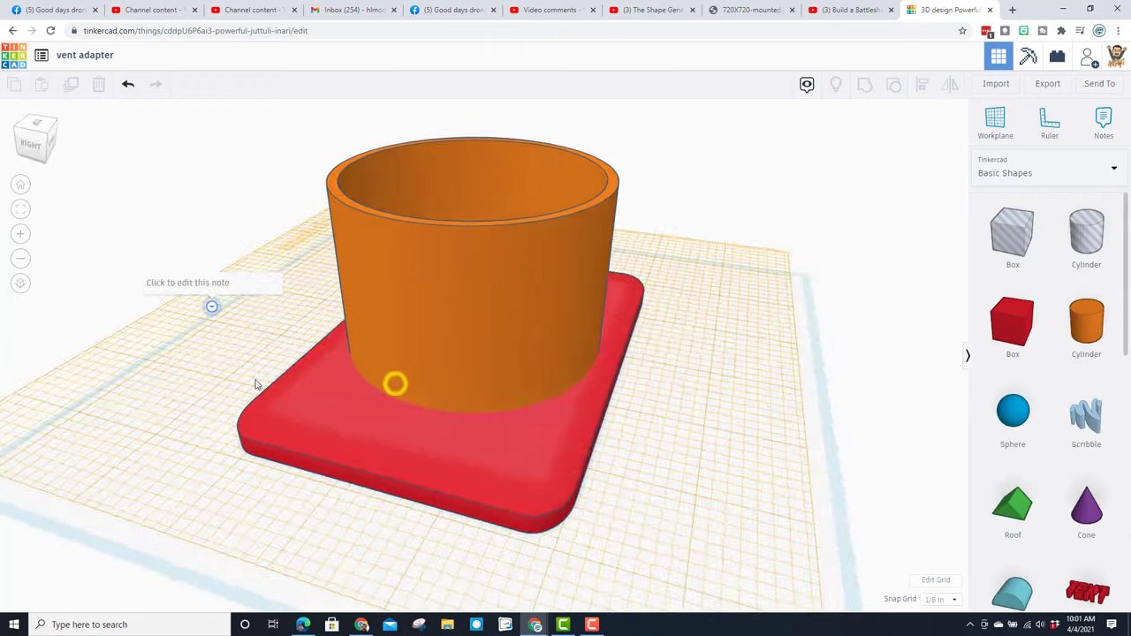
- Place a cone on the plate's top face near a corner, beside the tube
right_drag(256, 383, 363, 332)
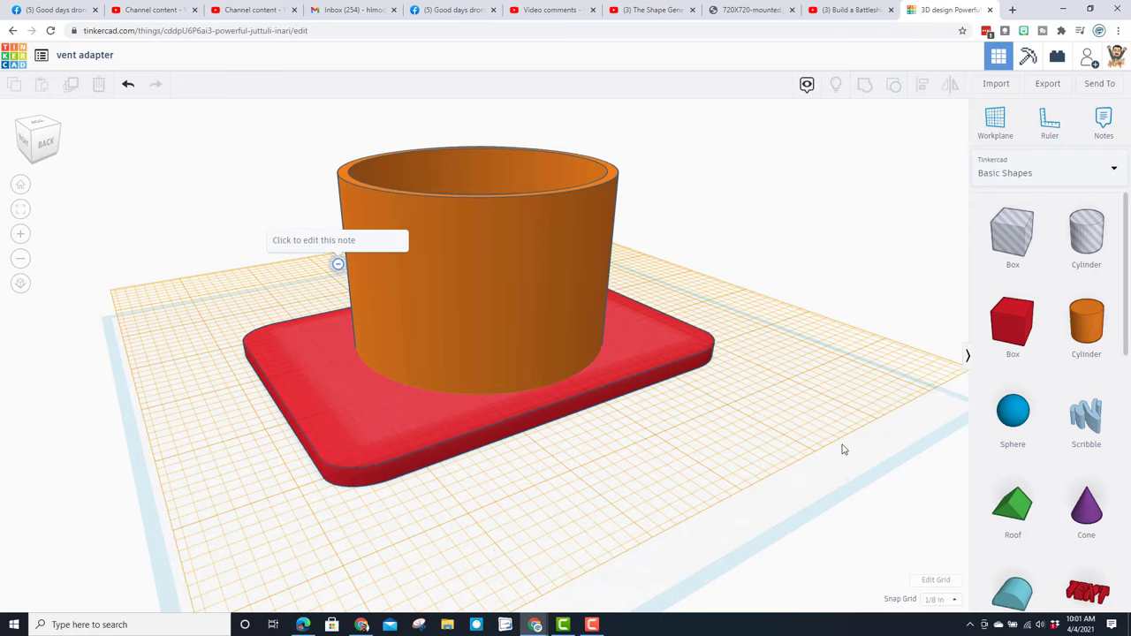
scroll(1073, 472, down, 2)
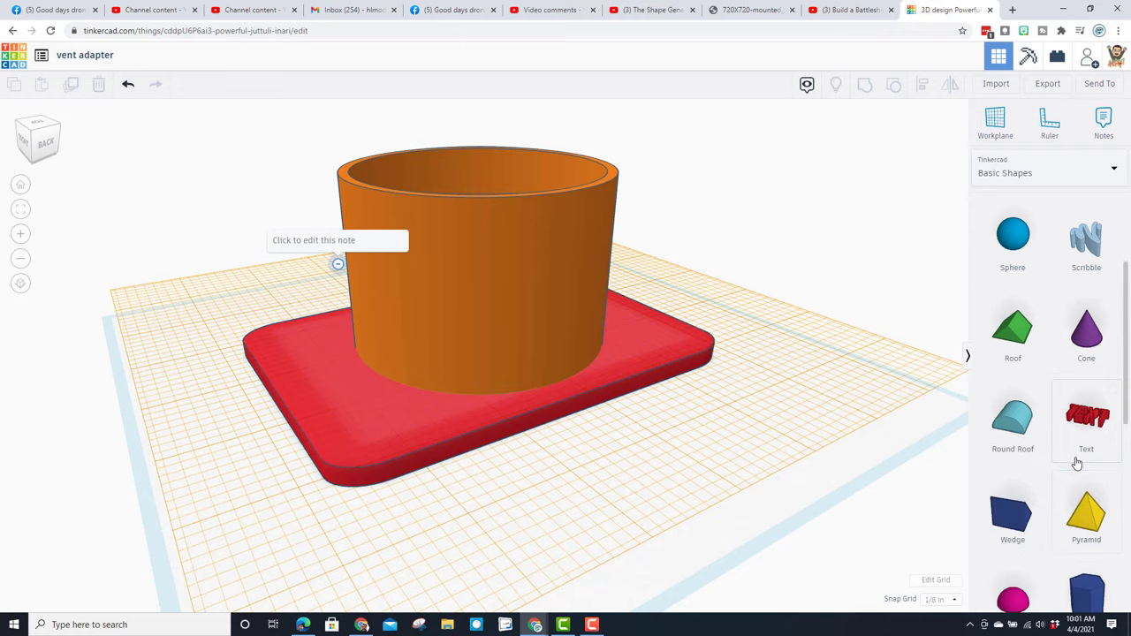
drag(1086, 334, 378, 401)
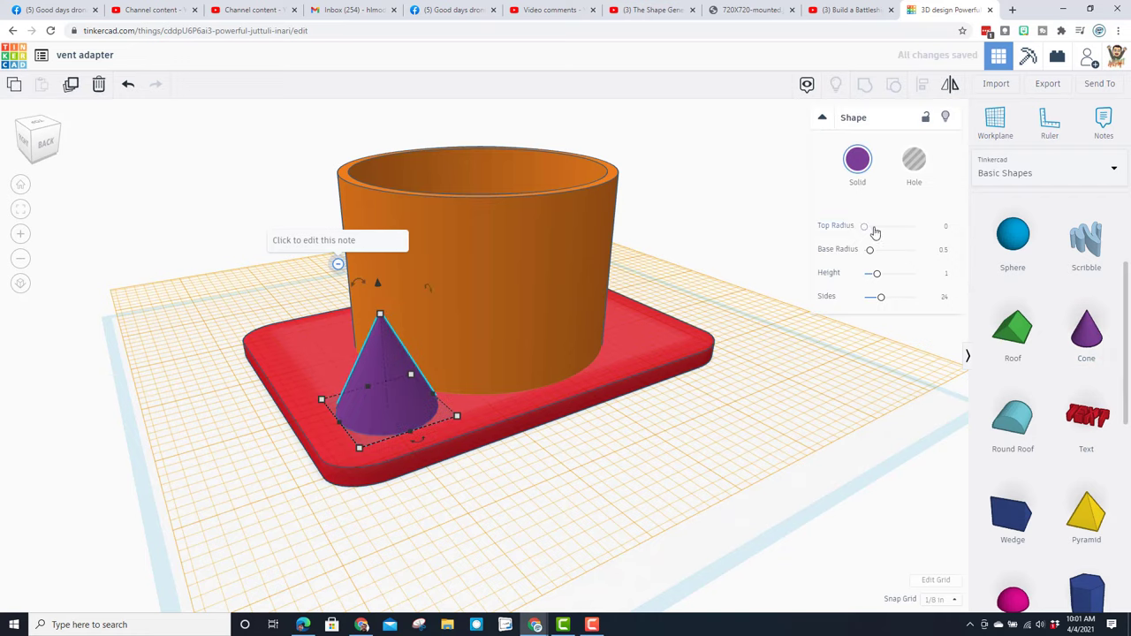
- Try a top radius of 0.4 on the cone beside the tube and delete the cone
click(943, 231)
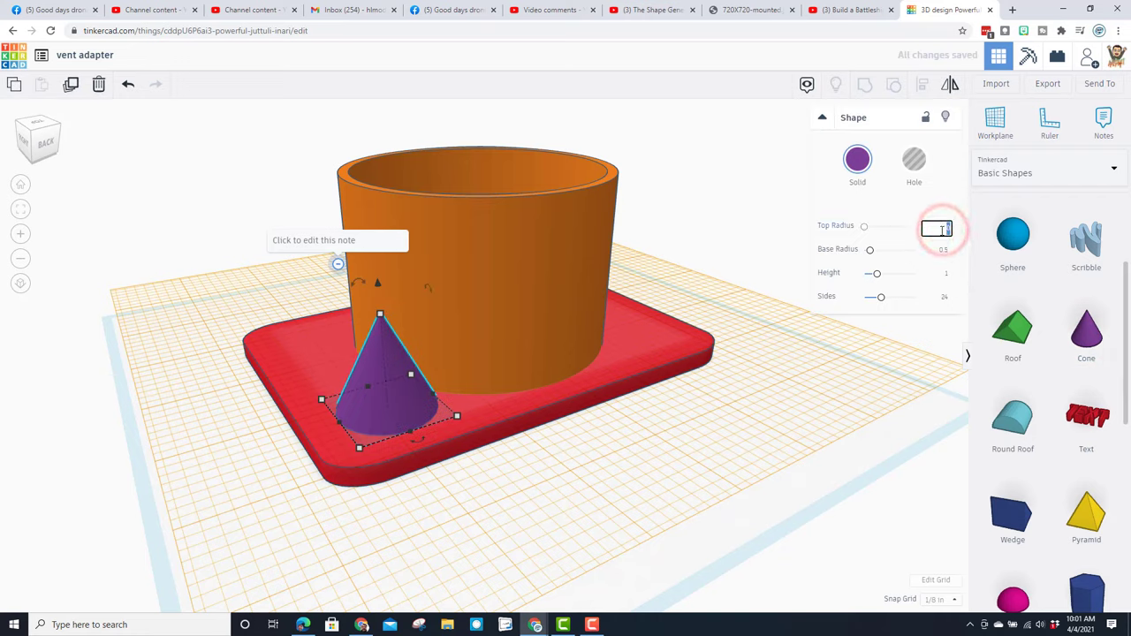
text(0.4)
key(Return)
drag(350, 400, 374, 392)
click(391, 374)
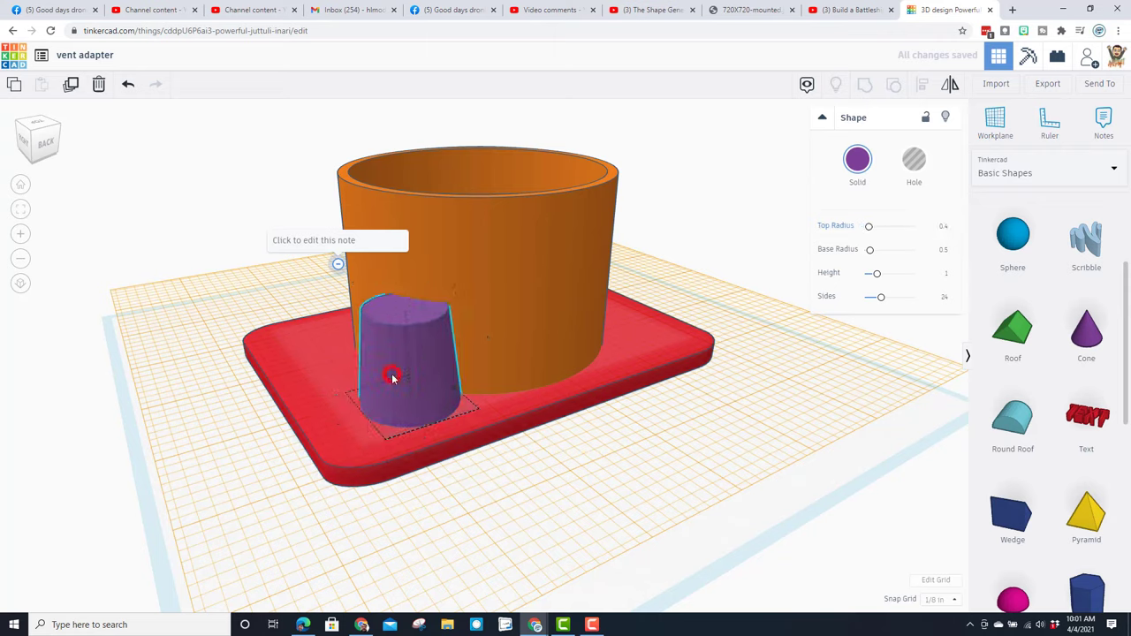
click(451, 393)
drag(452, 394, 476, 397)
key(Delete)
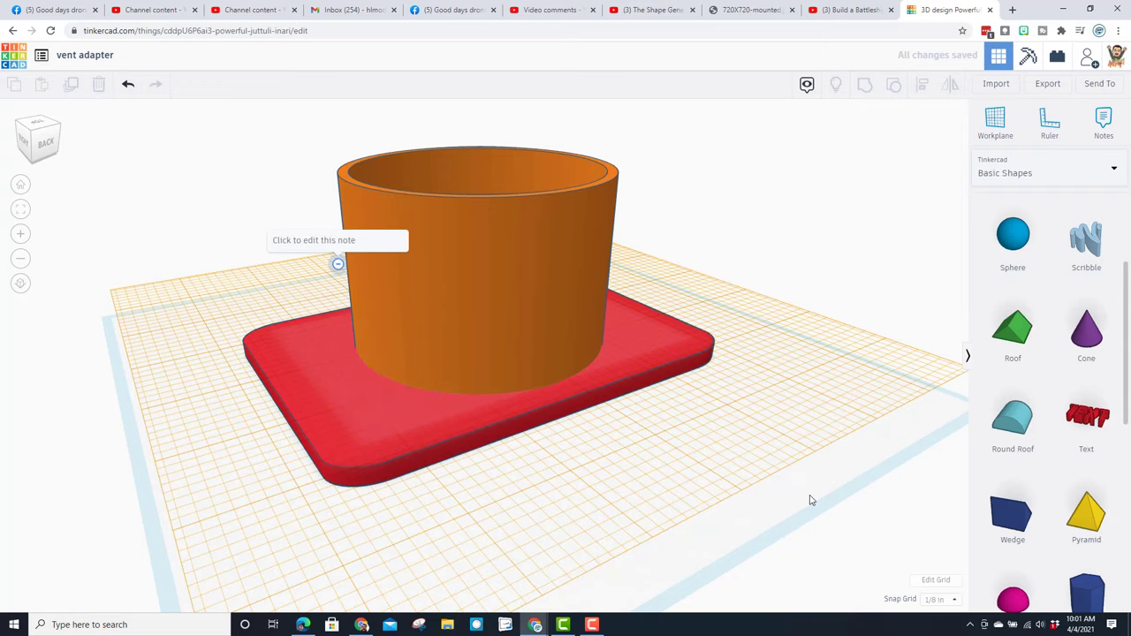
- Try a half sphere stretched along the plate beside the tube and delete it
scroll(820, 500, down, 3)
drag(987, 608, 605, 328)
drag(520, 372, 532, 382)
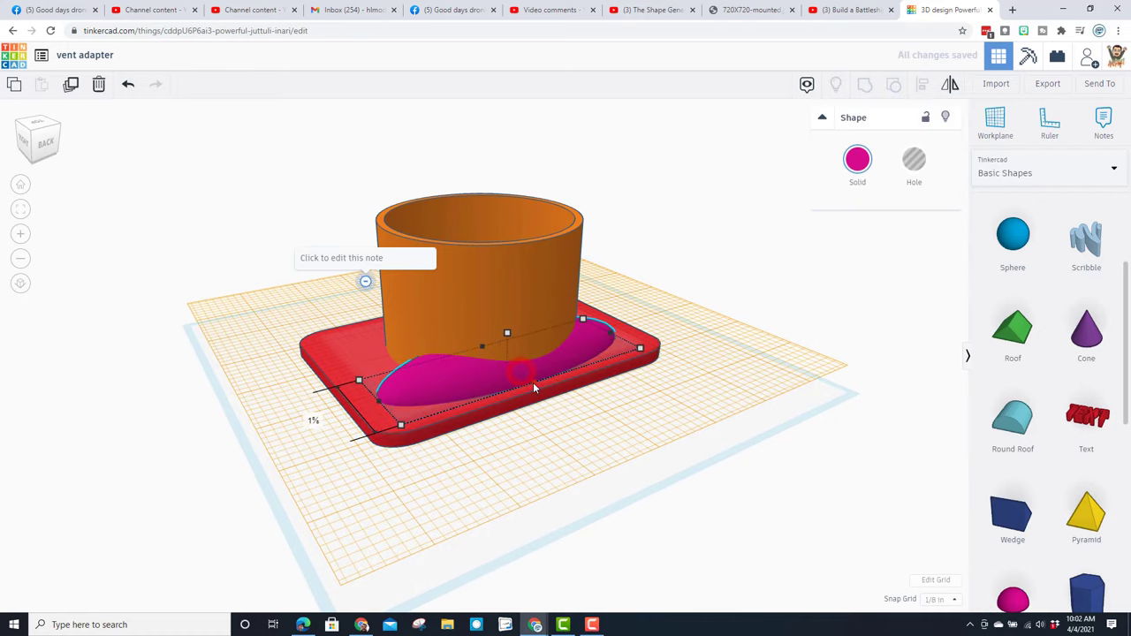
right_drag(430, 386, 500, 399)
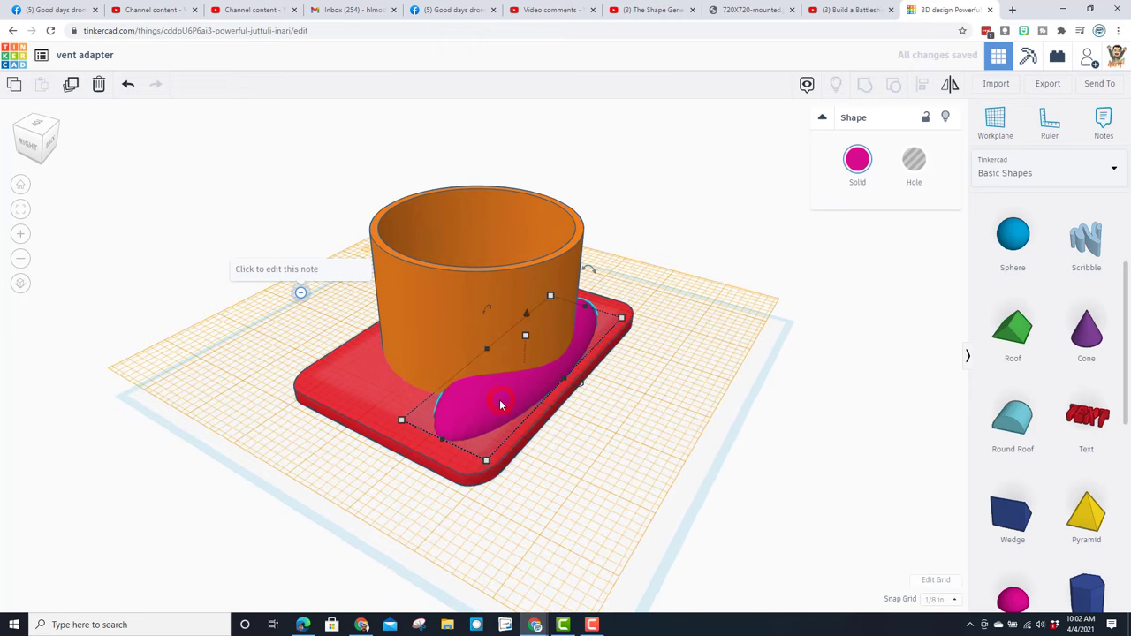
key(Delete)
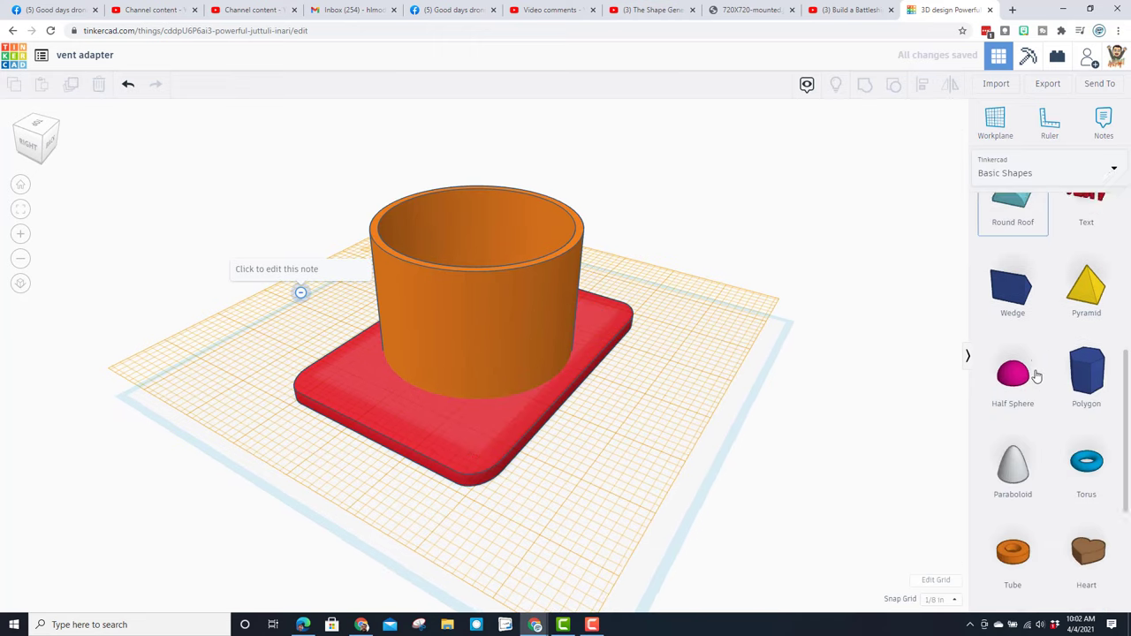
- Place a paraboloid on the plate's top face near a corner, beside the tube
scroll(1036, 375, down, 1)
drag(1012, 459, 449, 415)
drag(449, 410, 449, 410)
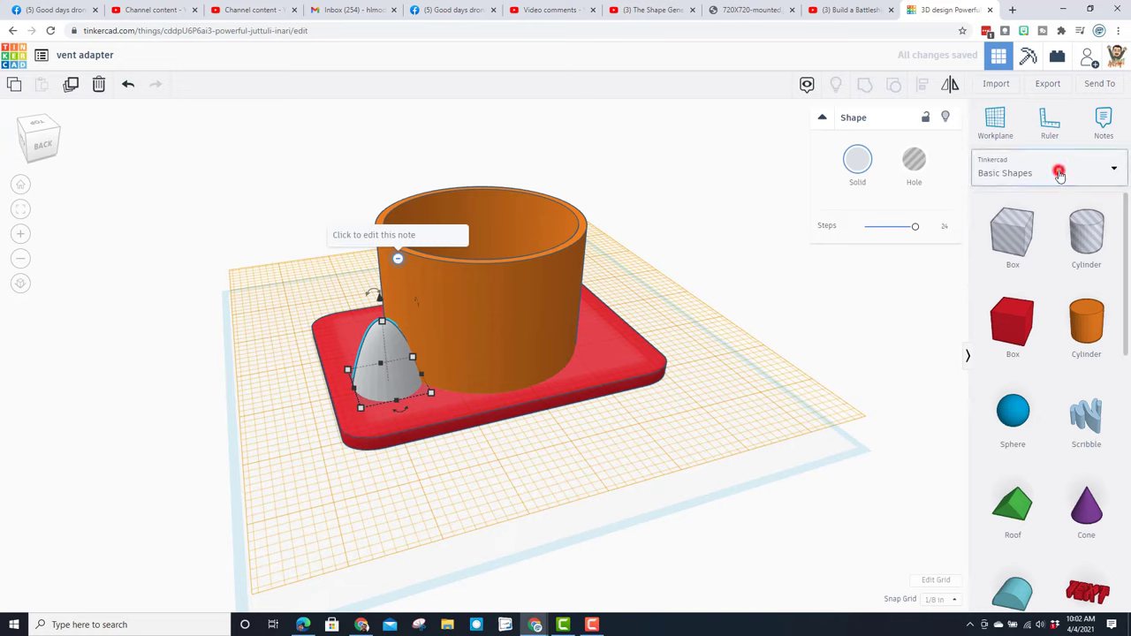
click(1059, 173)
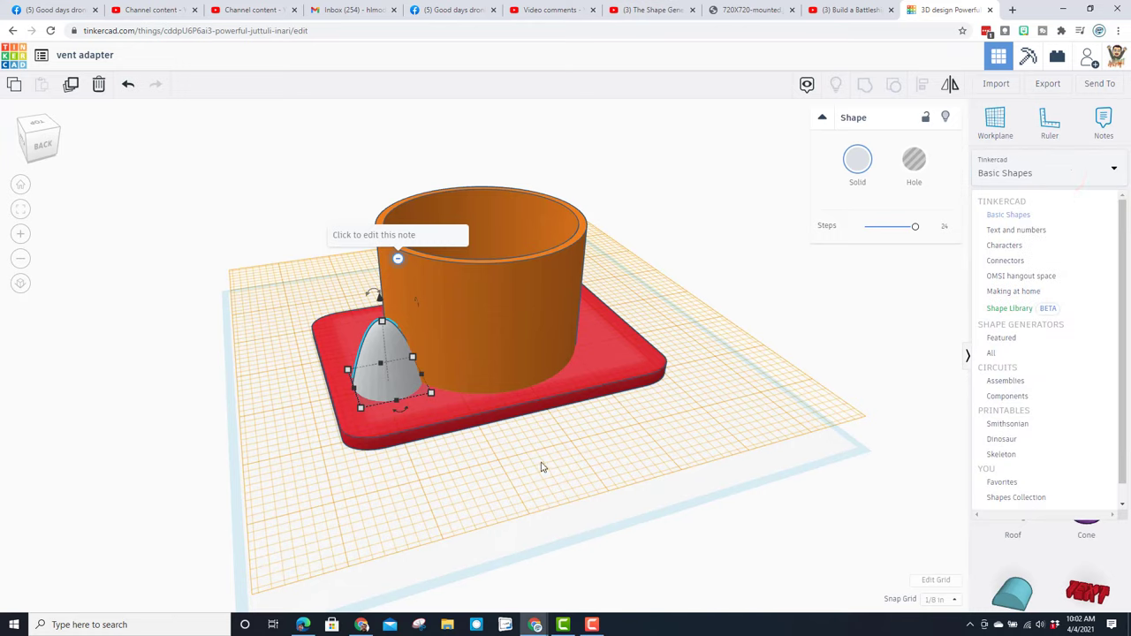
click(540, 462)
- Stretch the paraboloid across the plate under the tube to about 4¼ inches long, widening it to nearly cover the plate
click(406, 374)
drag(426, 377, 601, 343)
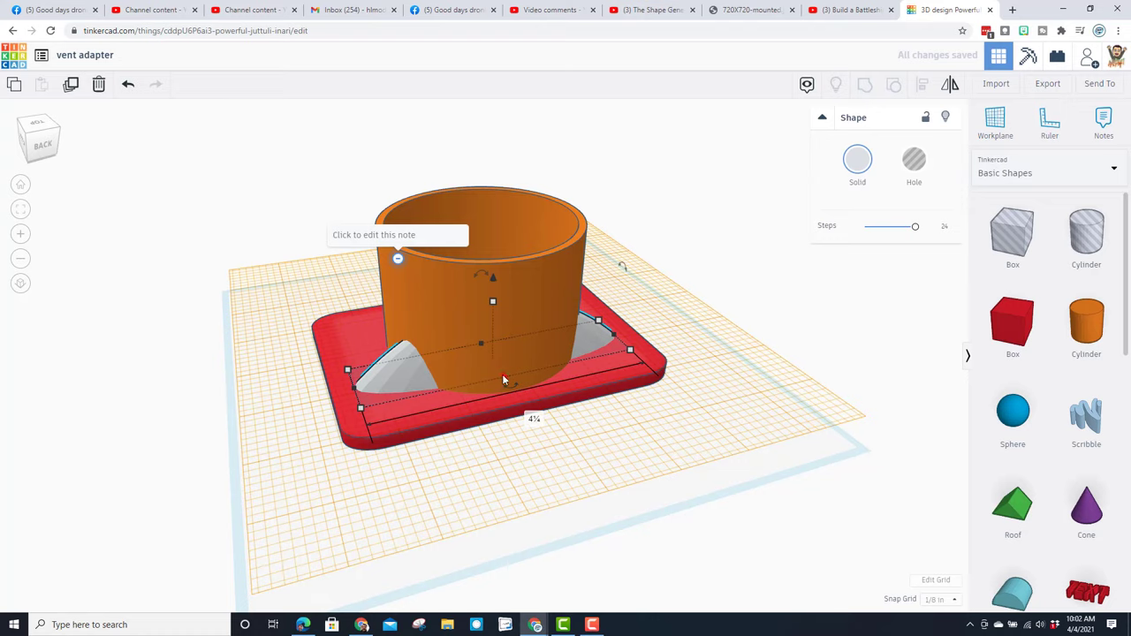
drag(503, 377, 516, 394)
right_drag(311, 485, 477, 459)
drag(484, 344, 373, 364)
- Raise the paraboloid to about 1¾ inches tall and adjust its width to about 3¼ inches
drag(478, 283, 461, 240)
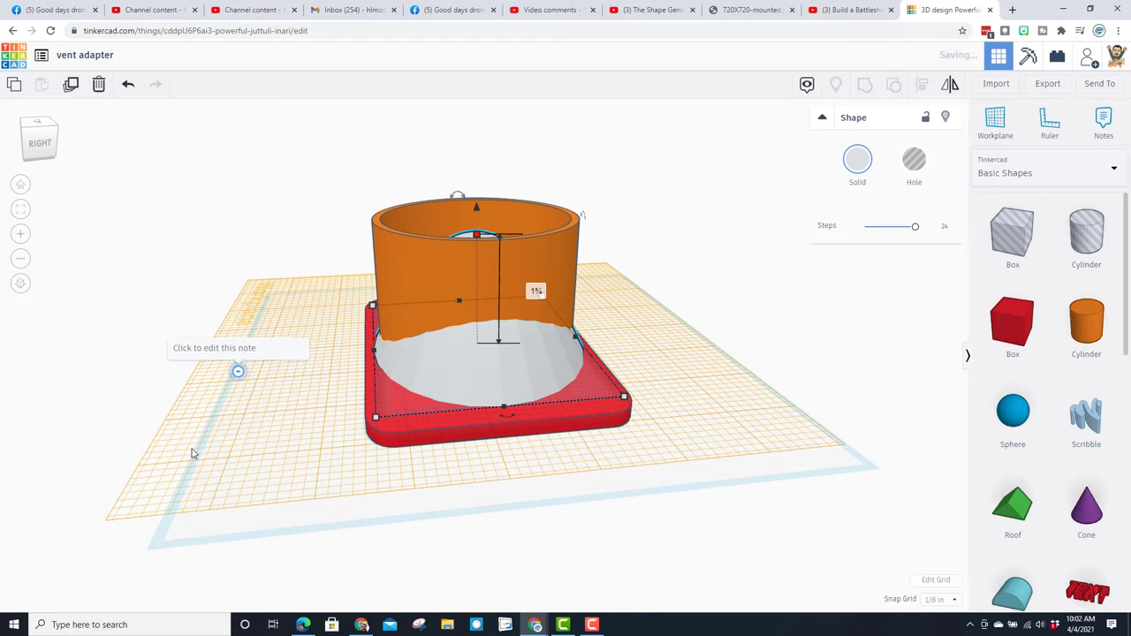
mouse_move(193, 454)
right_down()
mouse_move(324, 469)
mouse_move(482, 465)
mouse_move(236, 465)
mouse_move(222, 439)
mouse_move(157, 457)
mouse_move(177, 457)
right_up()
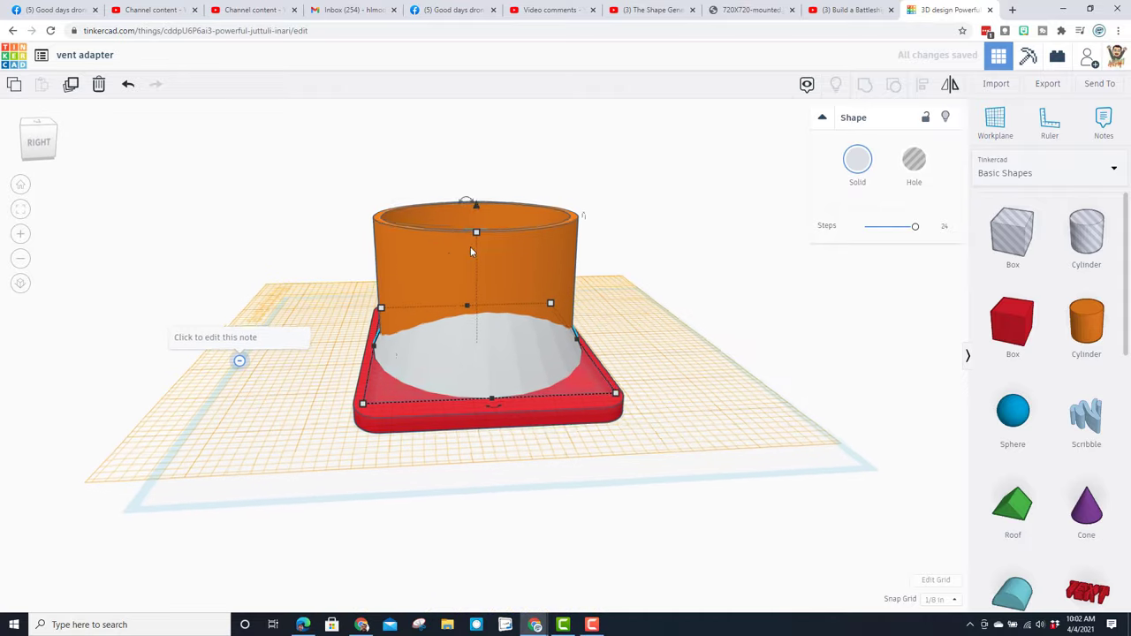
drag(369, 353, 376, 357)
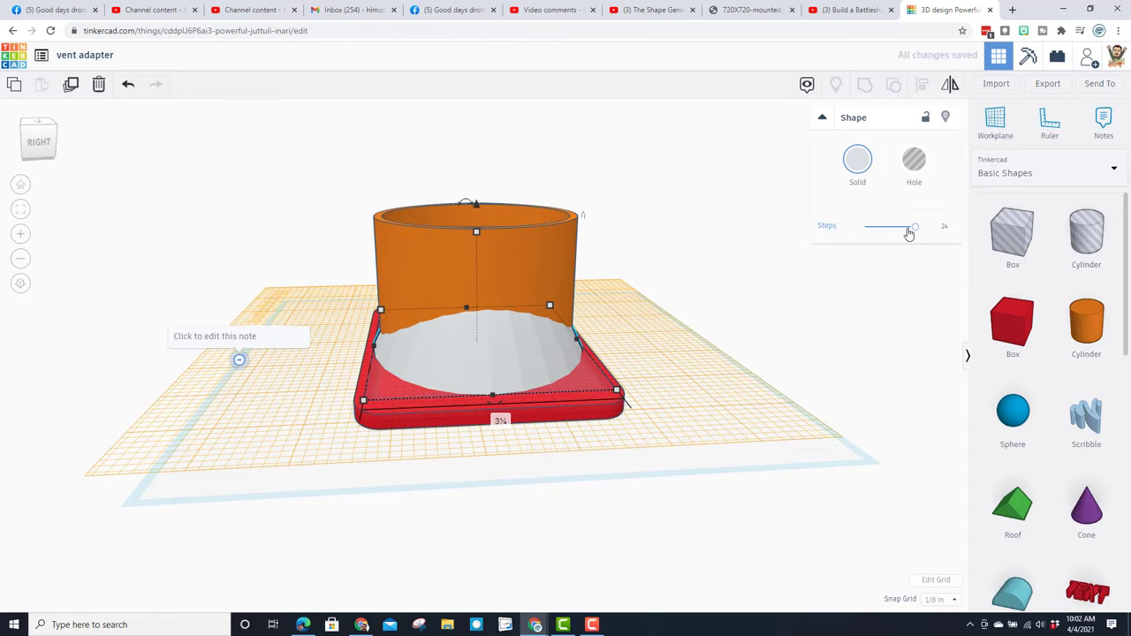
- Align the paraboloid, tube and plate so their centers match in both horizontal directions
right_drag(553, 371, 331, 364)
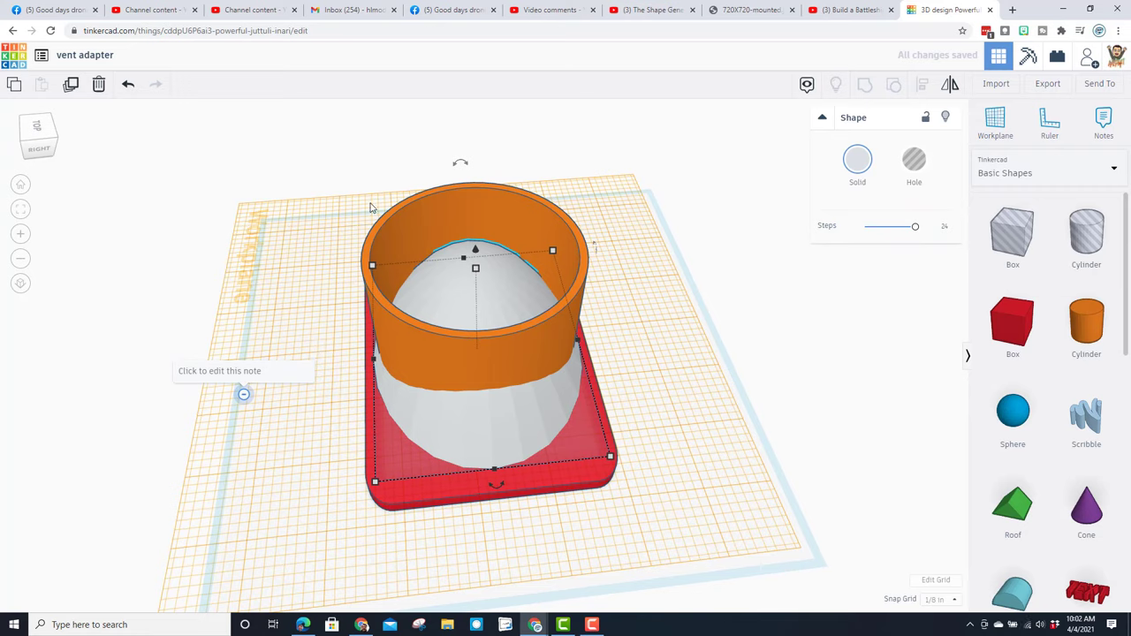
drag(366, 315, 568, 447)
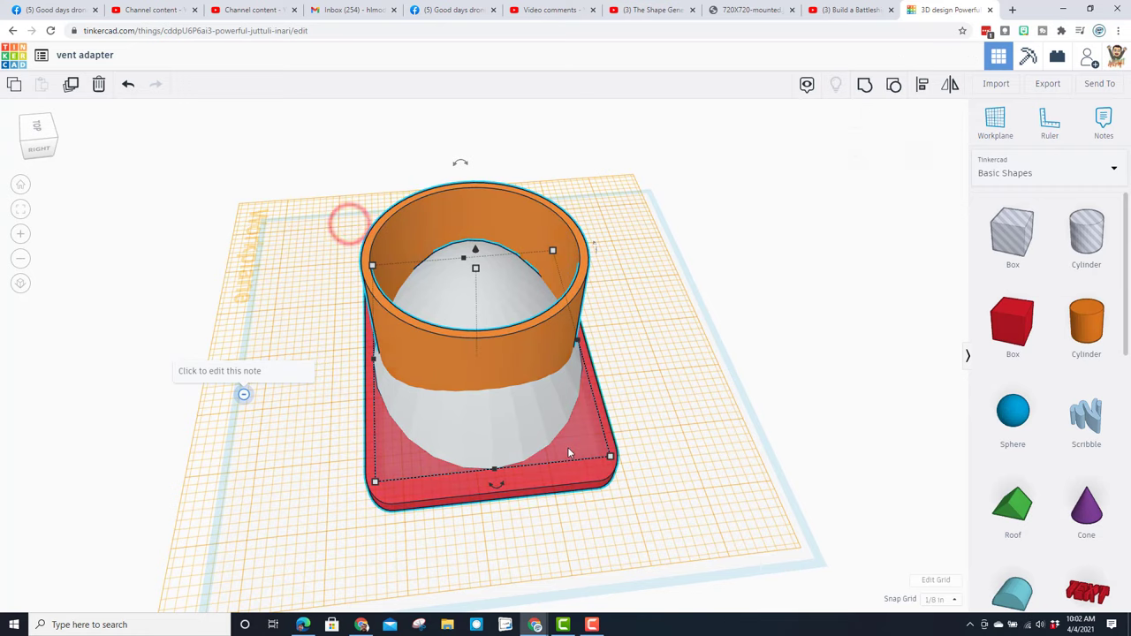
click(922, 84)
click(414, 483)
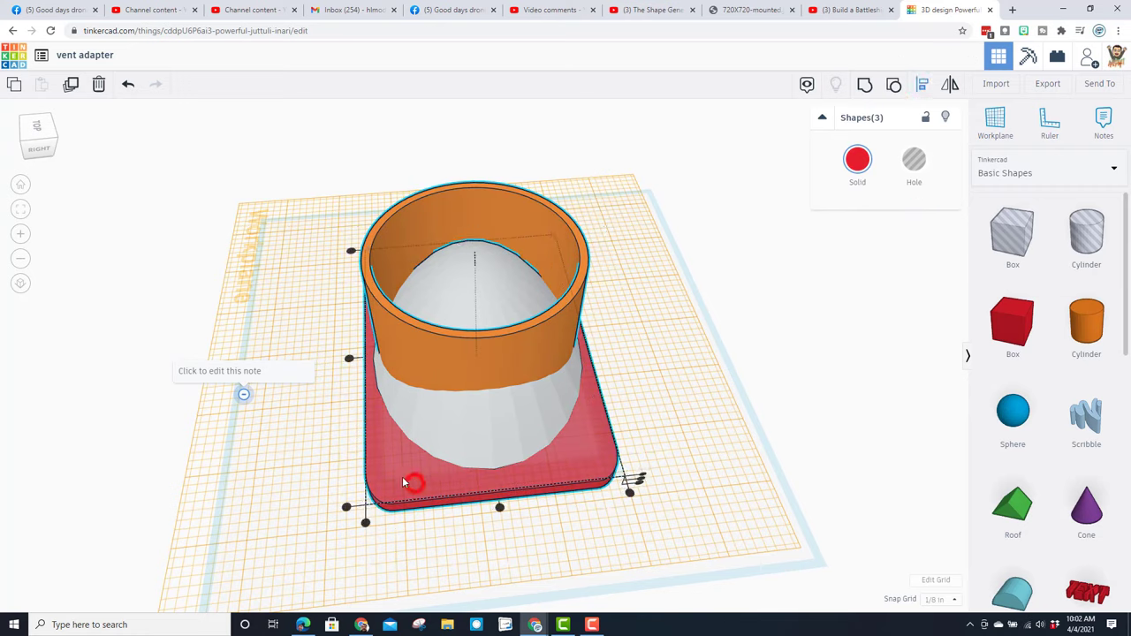
click(348, 359)
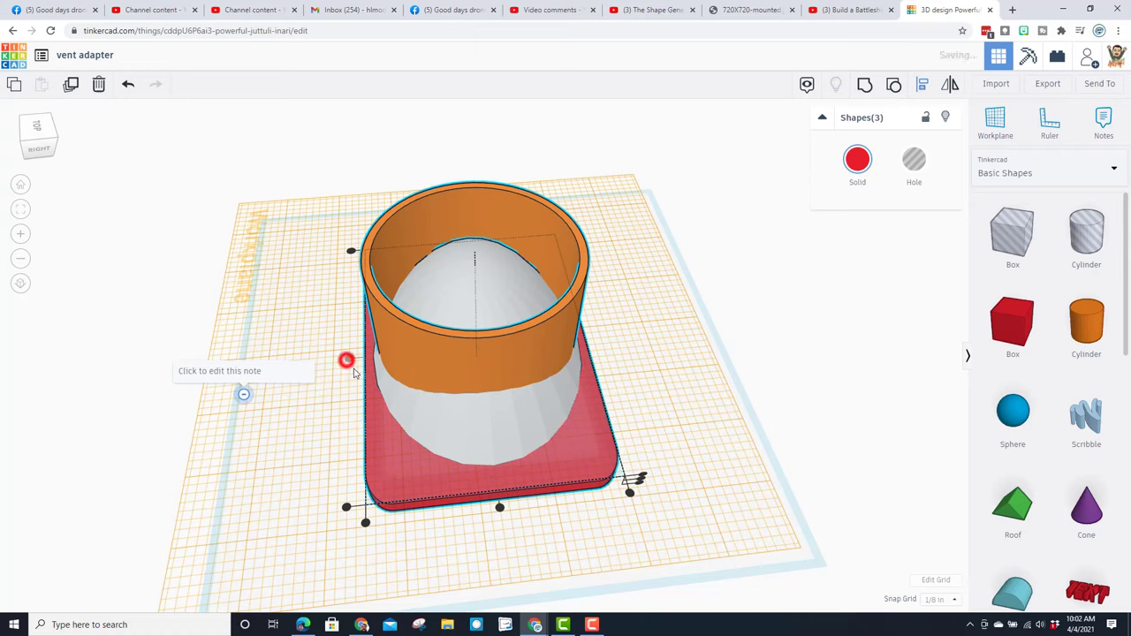
click(501, 509)
click(650, 383)
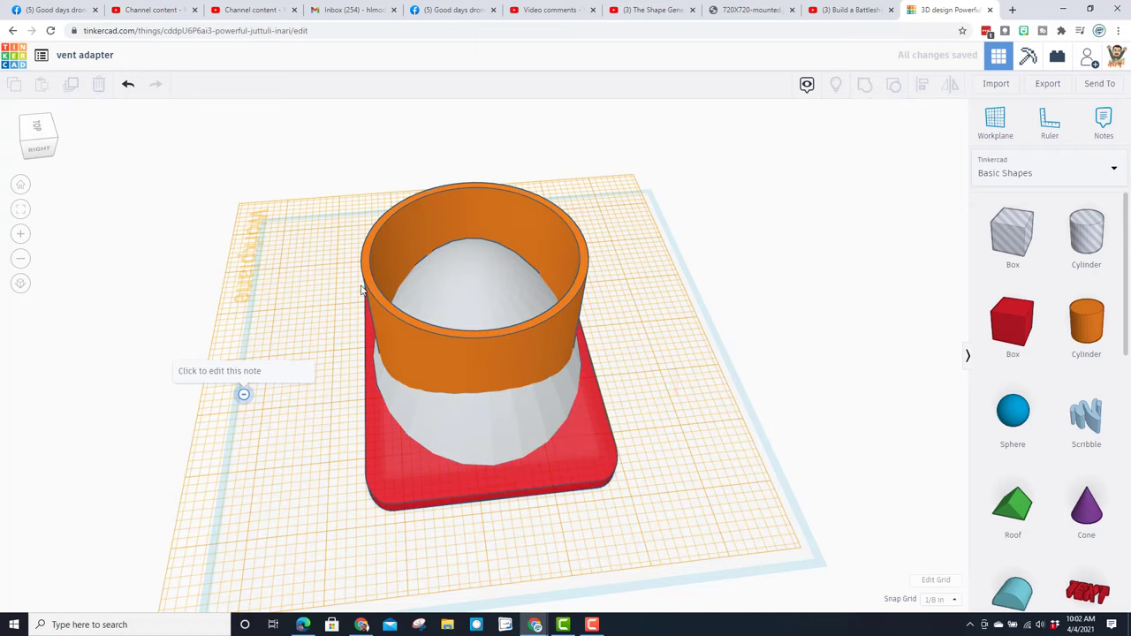
- Group the plate, tube and paraboloid into one shape
drag(451, 383, 588, 478)
click(865, 84)
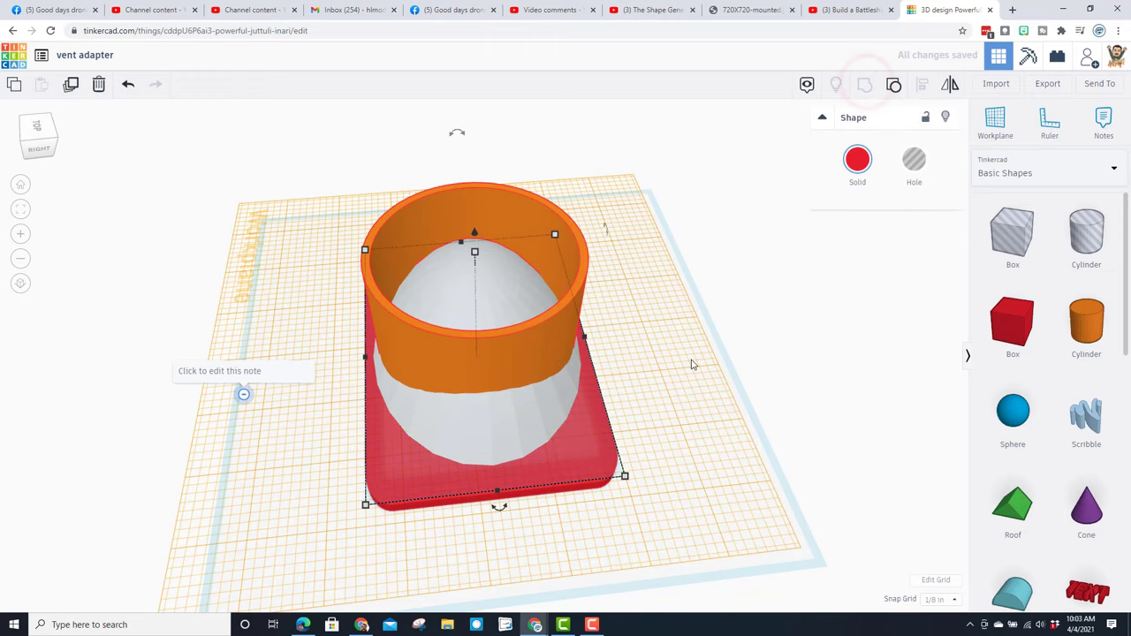
right_drag(692, 364, 570, 389)
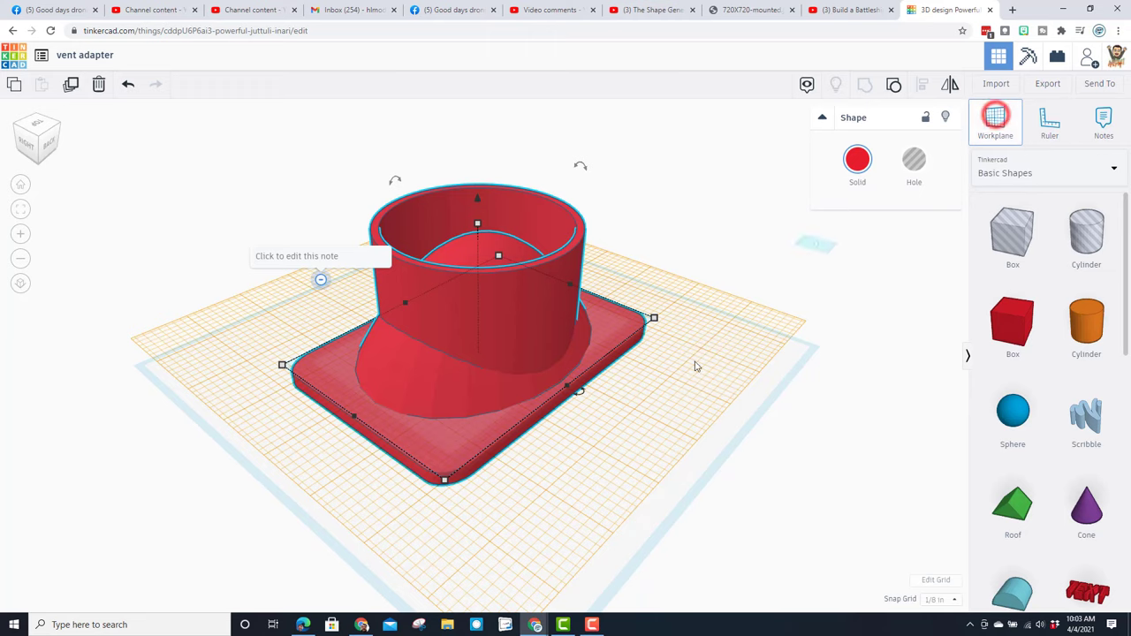
- Return the workplane to the base grid and ungroup the adapter into its separate shapes
click(609, 464)
click(509, 381)
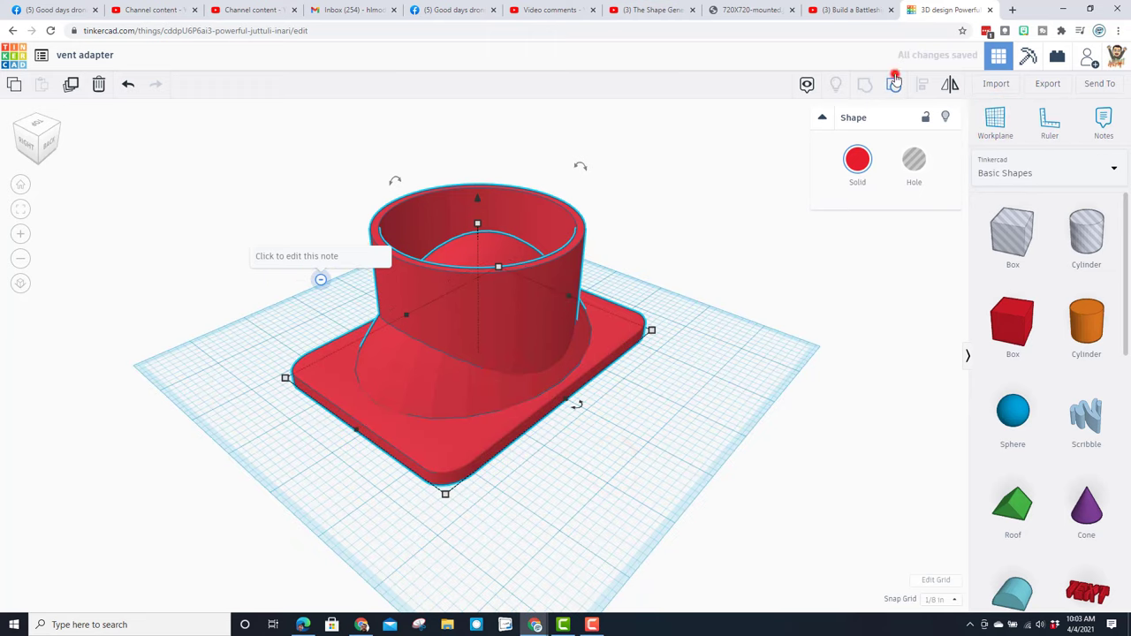
click(894, 80)
click(745, 409)
- Duplicate the paraboloid, lower the copy by 1¼ inches and turn it into a hole
click(498, 250)
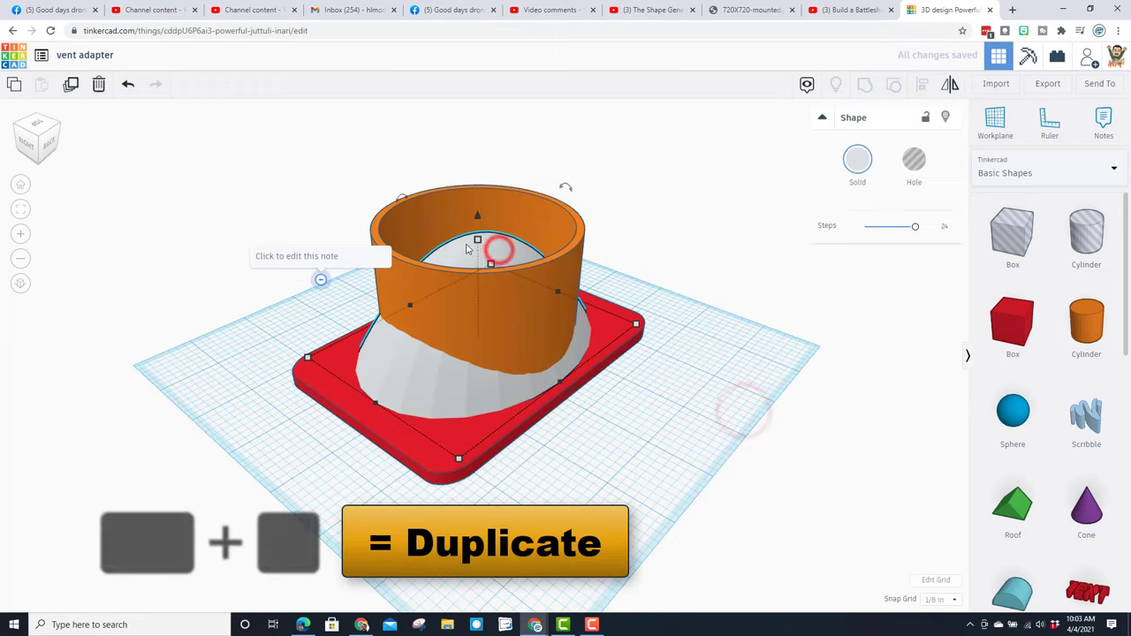
key(ctrl+d)
drag(477, 220, 482, 287)
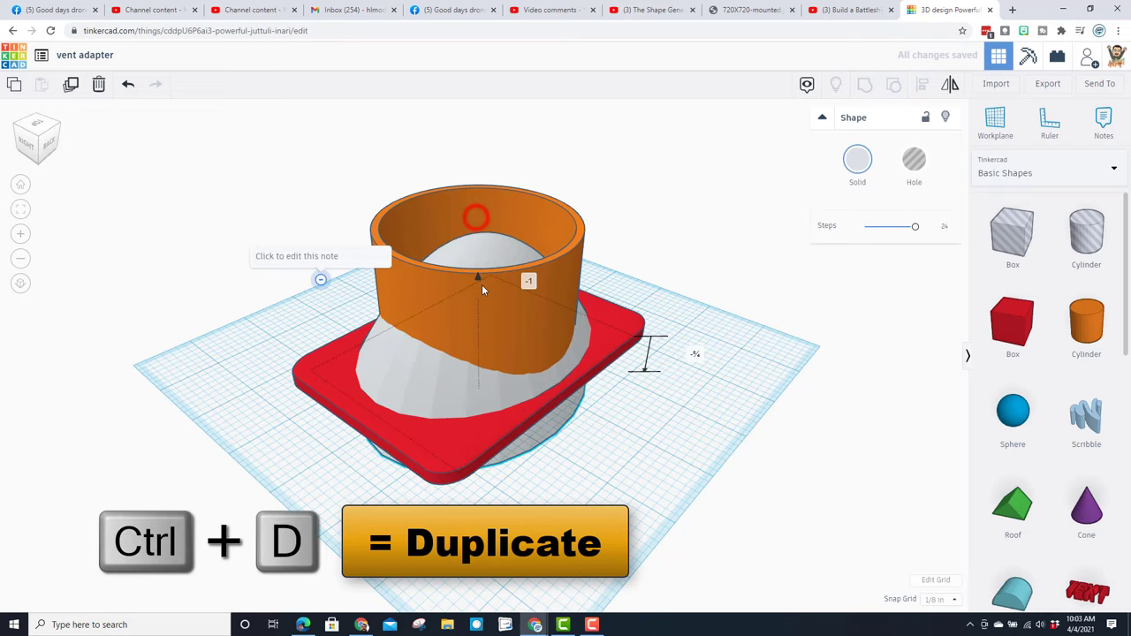
click(910, 164)
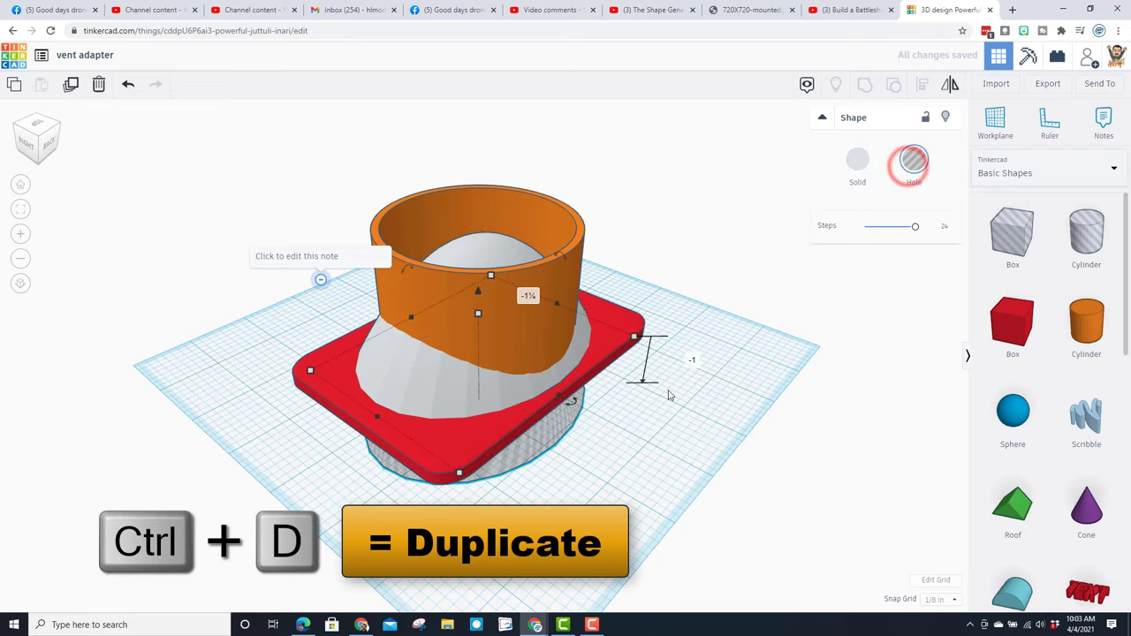
right_drag(558, 459, 431, 368)
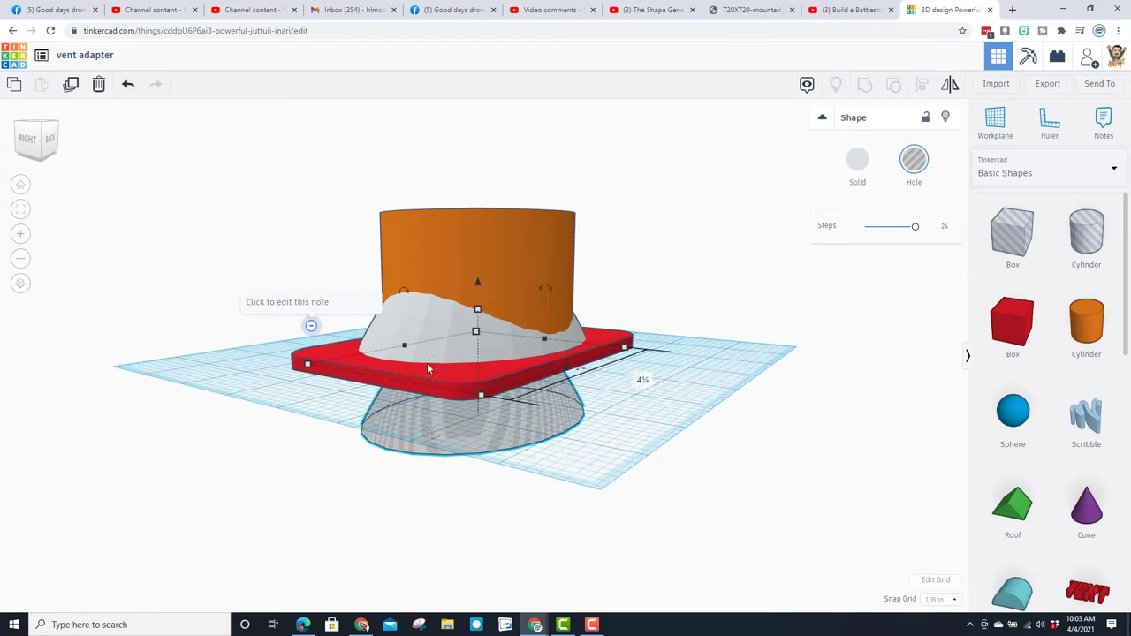
- Hide the paraboloid hole and group the plate, tube and solid paraboloid
click(611, 450)
click(550, 425)
click(943, 118)
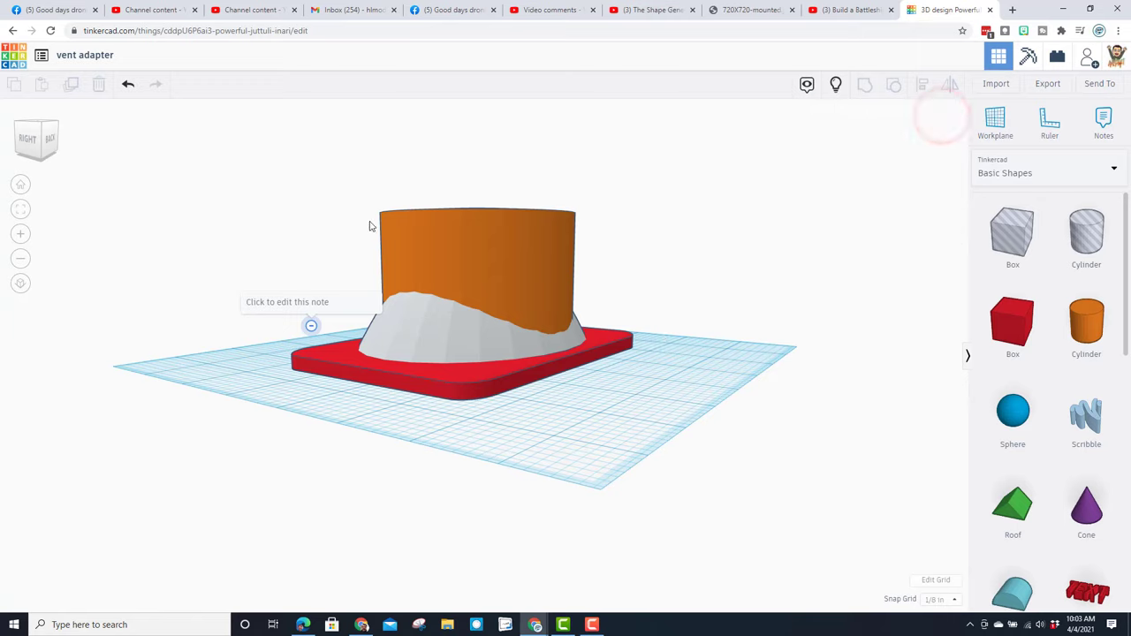
drag(382, 245, 508, 464)
key(ctrl+g)
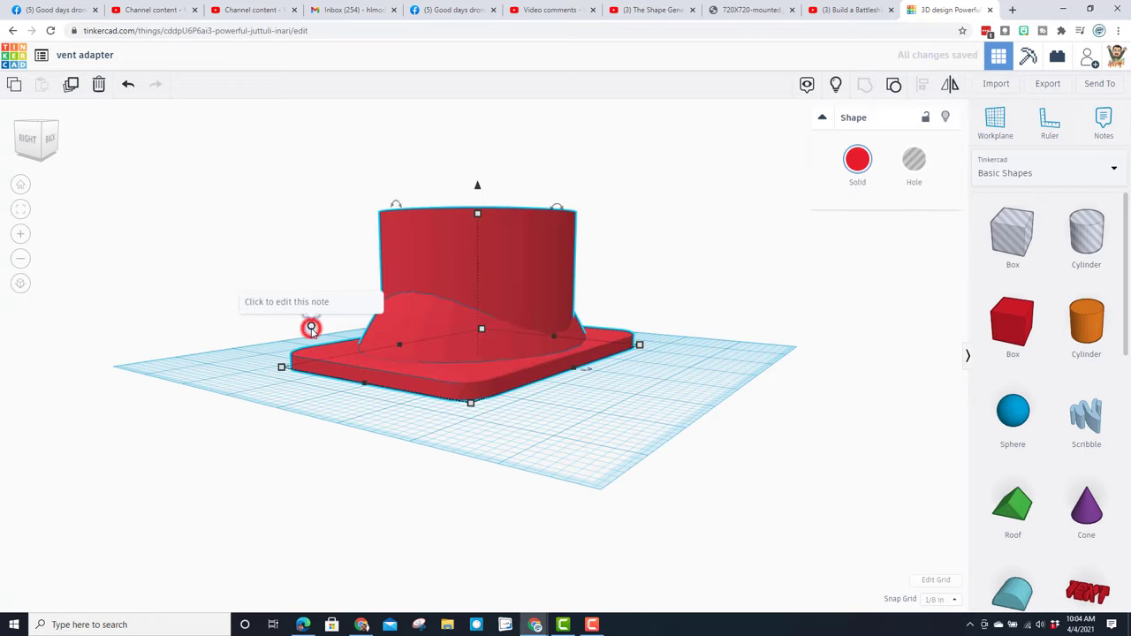
- Delete the blank note beside the adapter and show the hidden paraboloid hole again
click(311, 325)
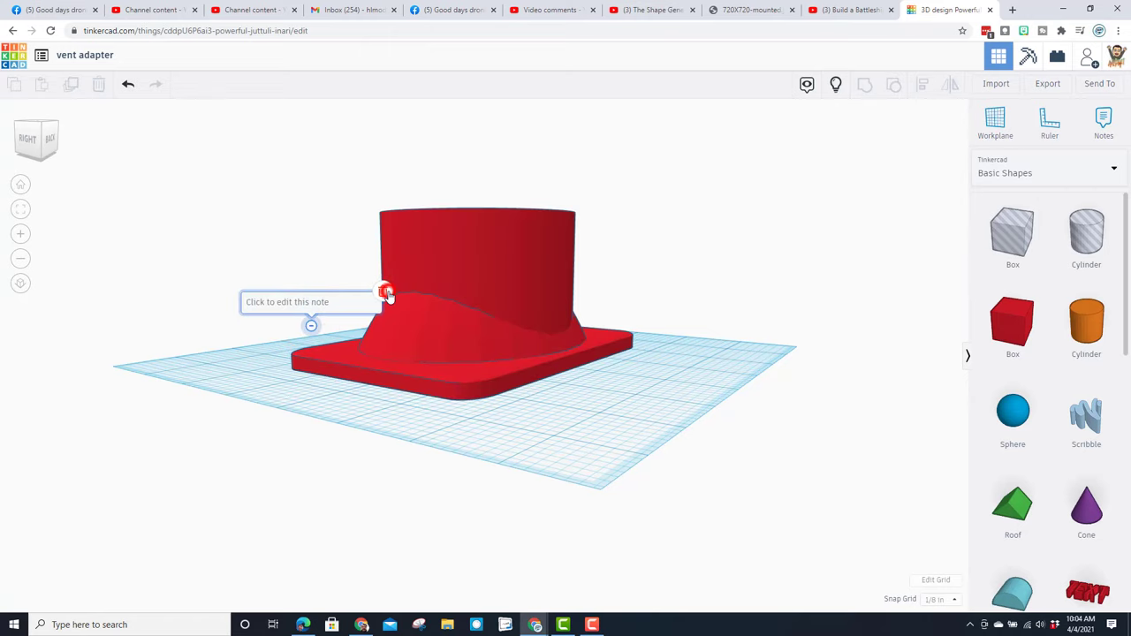
right_drag(649, 379, 491, 384)
click(830, 86)
- Nudge the paraboloid hole up into the adapter until only a thin rim remains below the plate
click(491, 386)
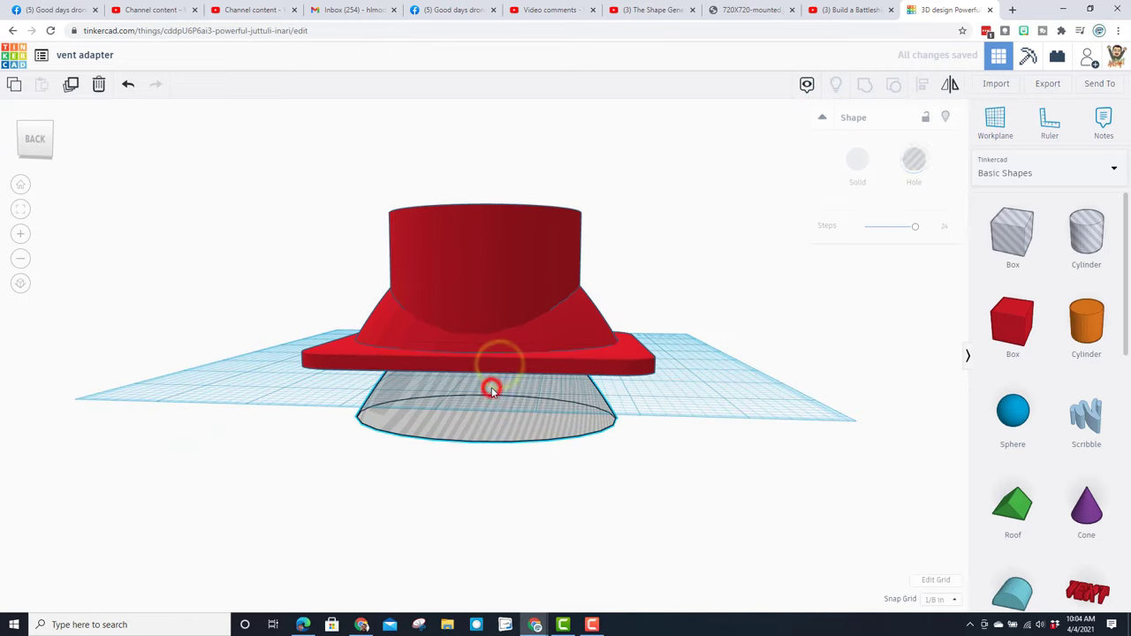
key(ctrl+Up)
key(ctrl+Up)
key(ctrl+Up)
key(ctrl+Up)
key(ctrl+Up)
key(ctrl+Up)
key(ctrl+Up)
key(ctrl+Up)
key(ctrl+Up)
key(ctrl+Up)
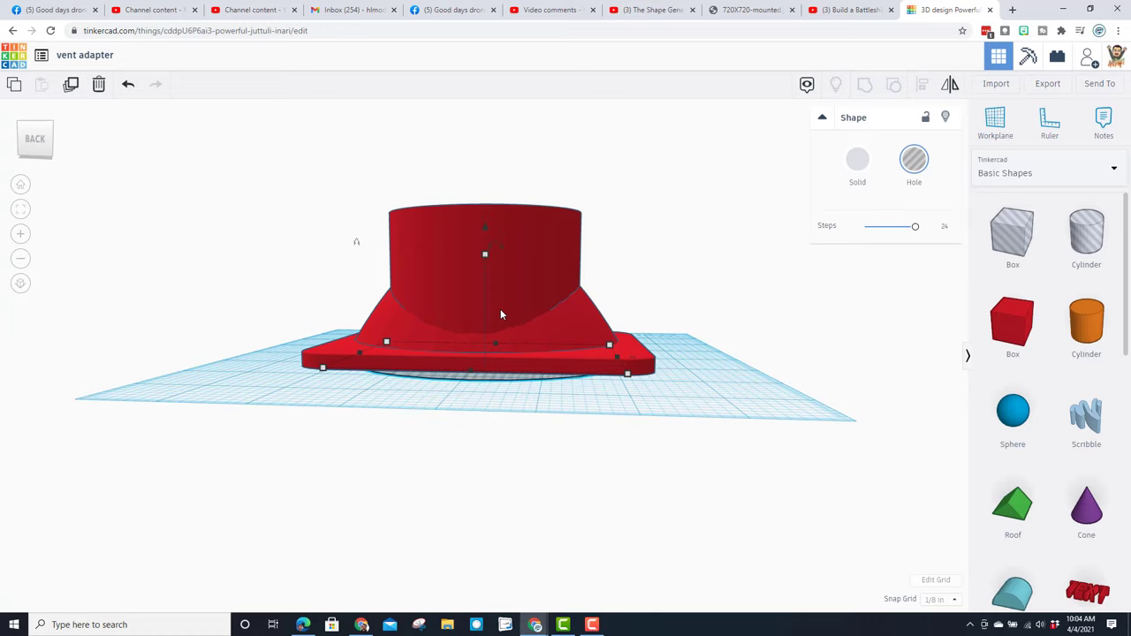
- Group the paraboloid hole with the adapter body to hollow out its underside
mouse_move(549, 477)
right_down()
mouse_move(566, 416)
mouse_move(563, 480)
right_up()
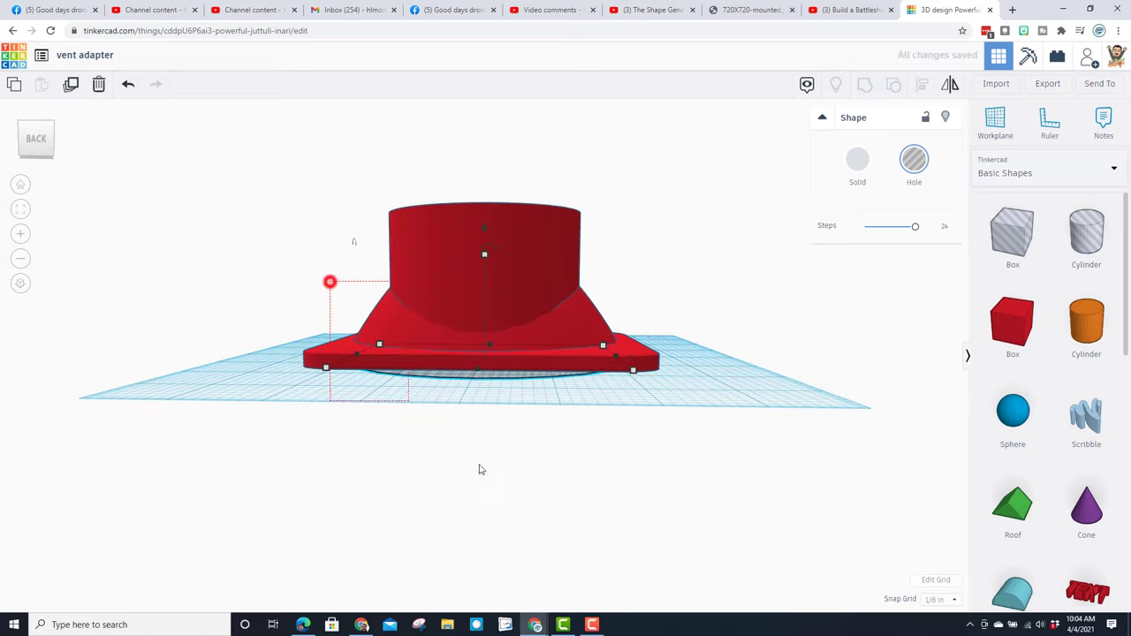
drag(494, 478, 507, 455)
click(865, 84)
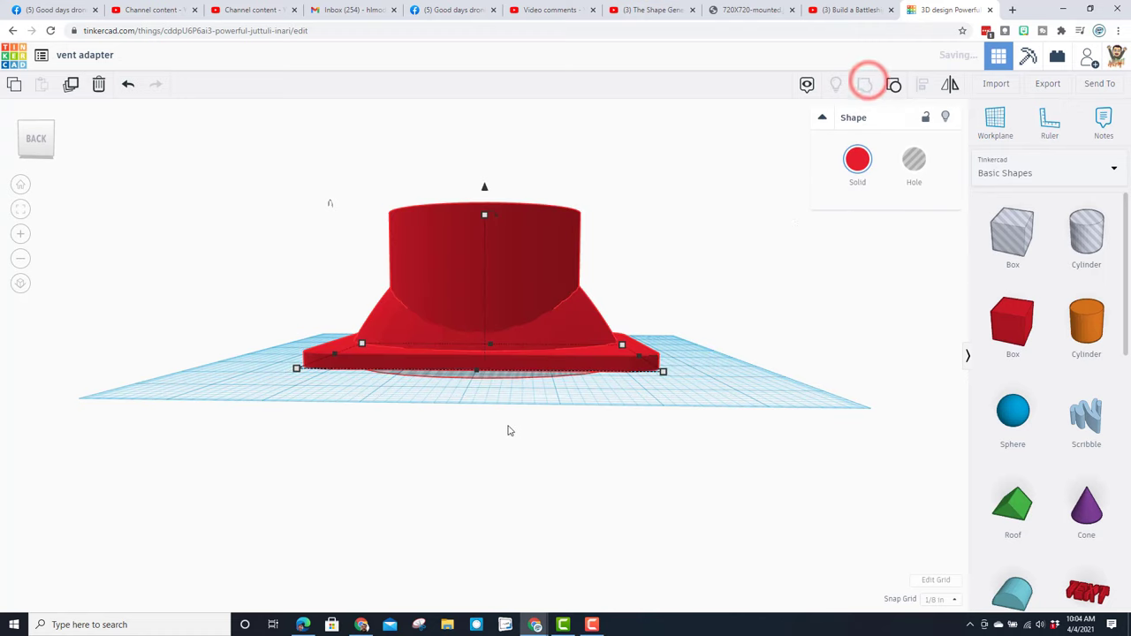
right_drag(502, 428, 528, 315)
right_drag(510, 277, 485, 239)
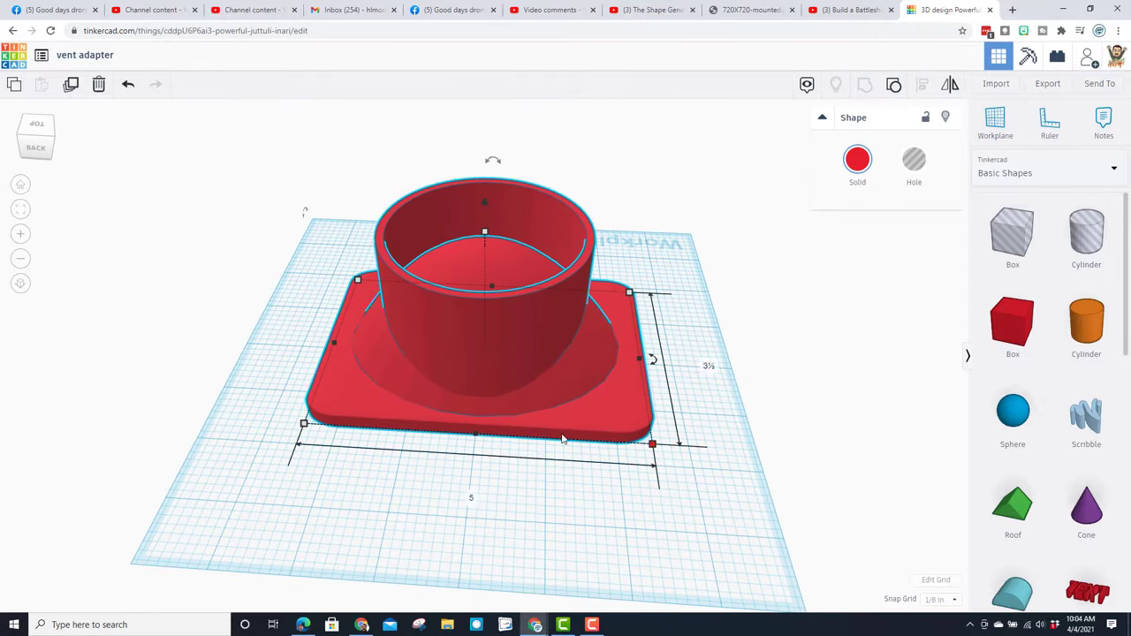
- Place a cylinder hole on the workplane in front of the plate and make it taller
click(1079, 245)
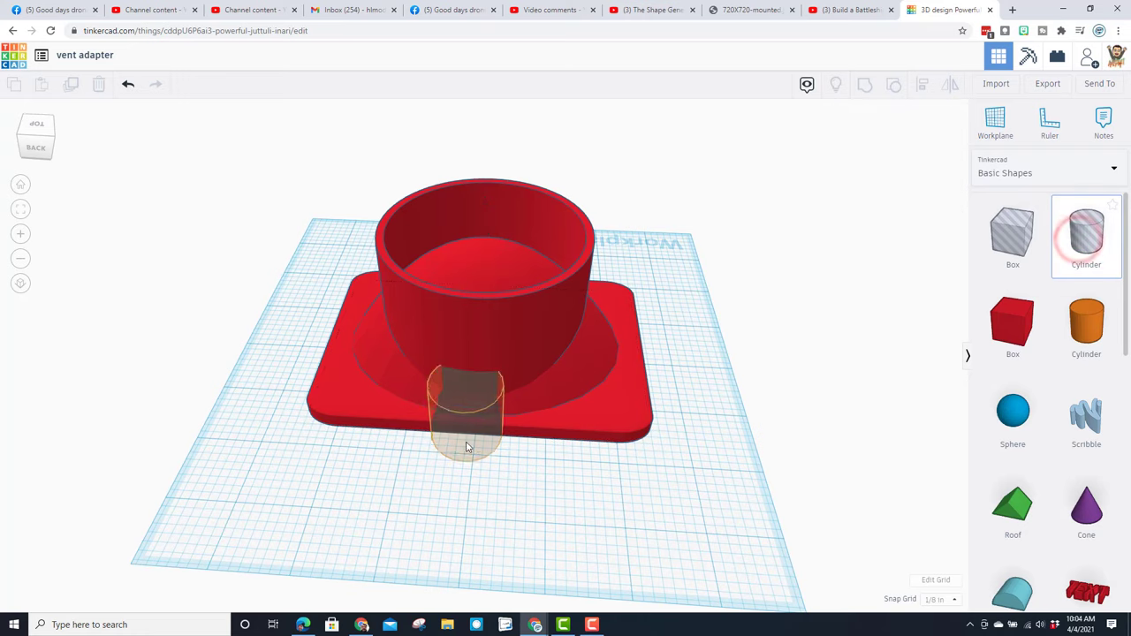
click(459, 477)
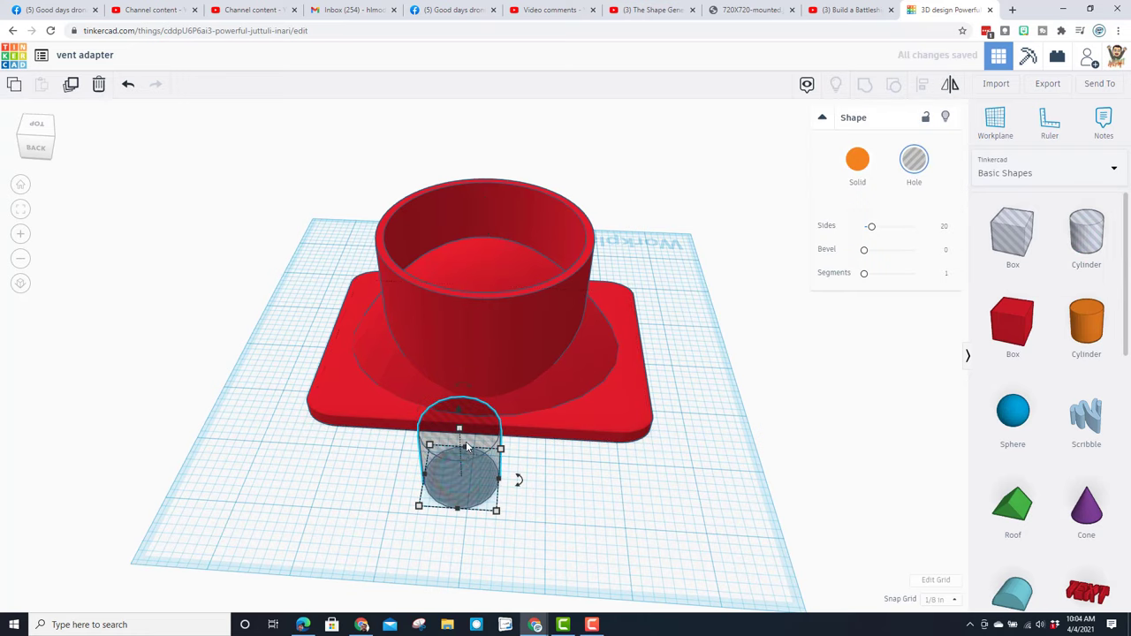
shift+drag(460, 430, 479, 343)
- Move the cylinder hole inside the duct tube and enlarge it to nearly fill the opening, reaching above the rim
drag(474, 468, 493, 320)
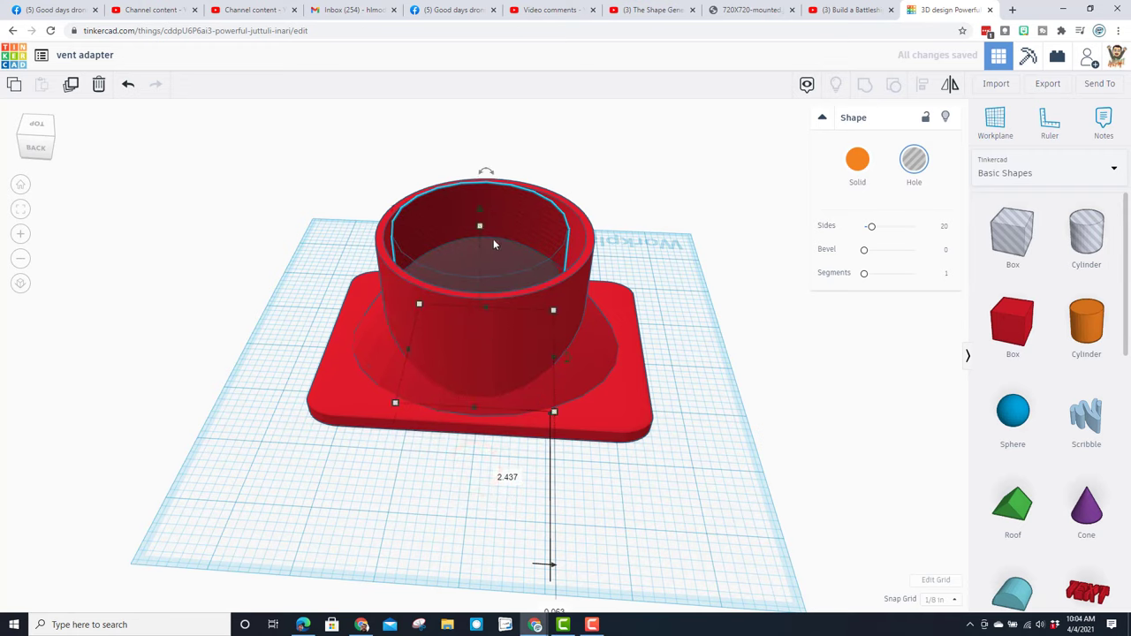
shift+drag(479, 226, 480, 185)
right_drag(480, 185, 501, 280)
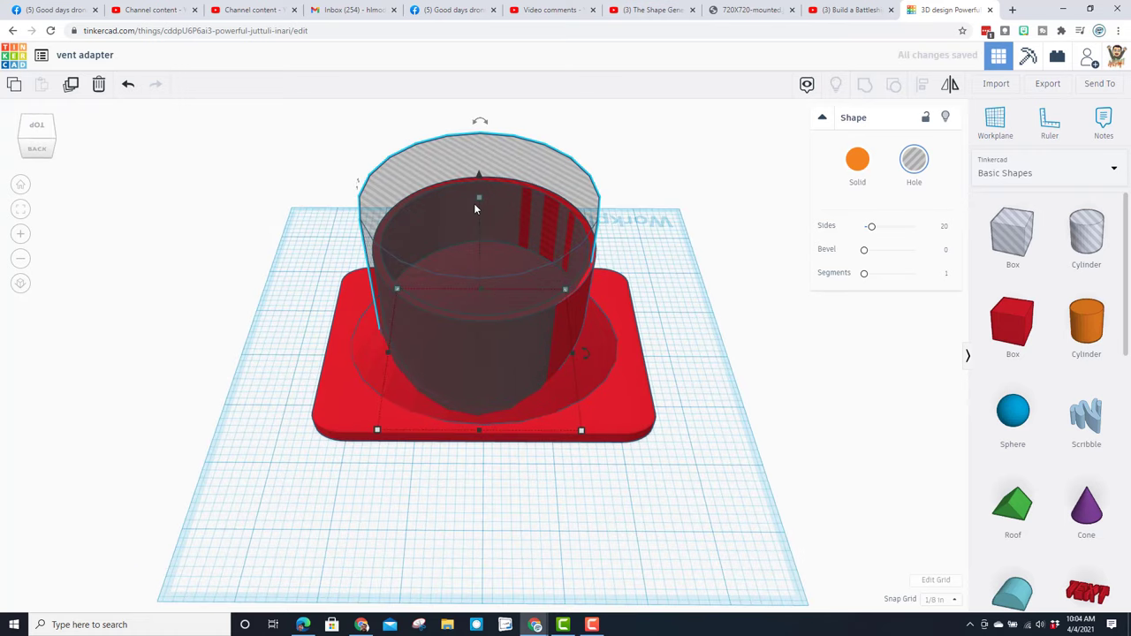
mouse_move(477, 200)
drag(477, 205, 479, 211)
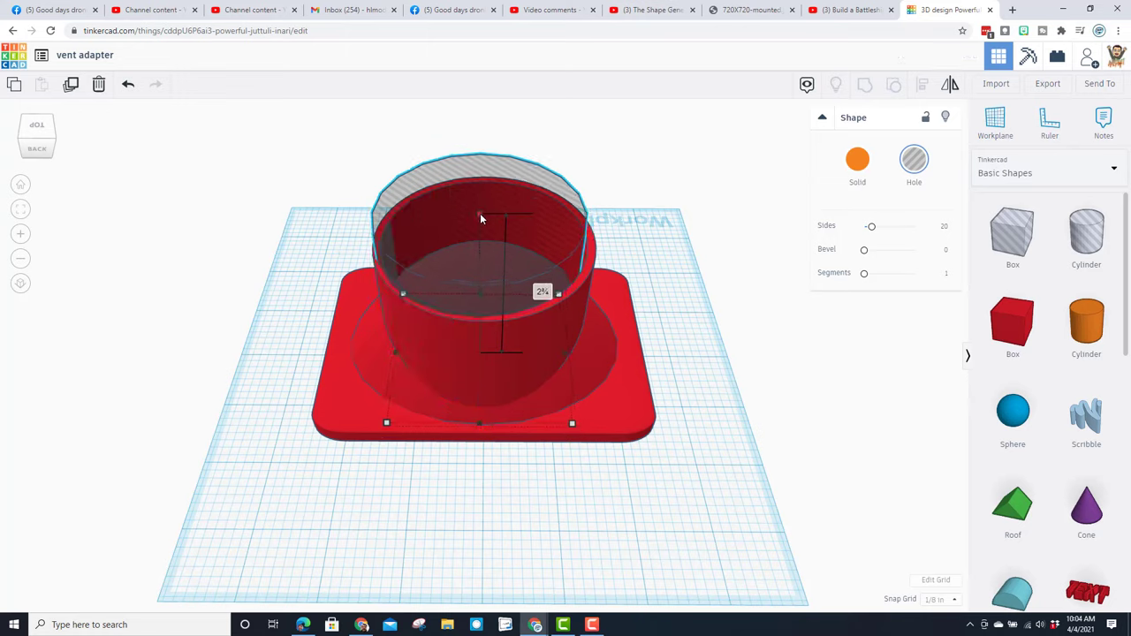
- Center the cylinder hole on the adapter in both horizontal directions
click(462, 427)
click(495, 459)
drag(502, 530, 703, 196)
click(924, 85)
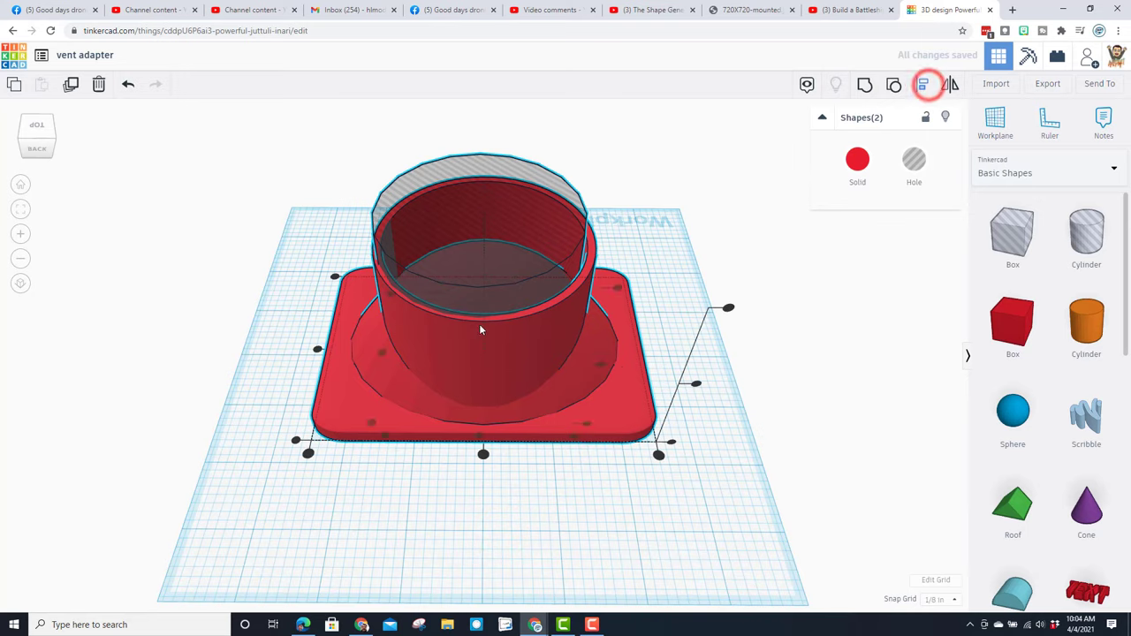
click(482, 454)
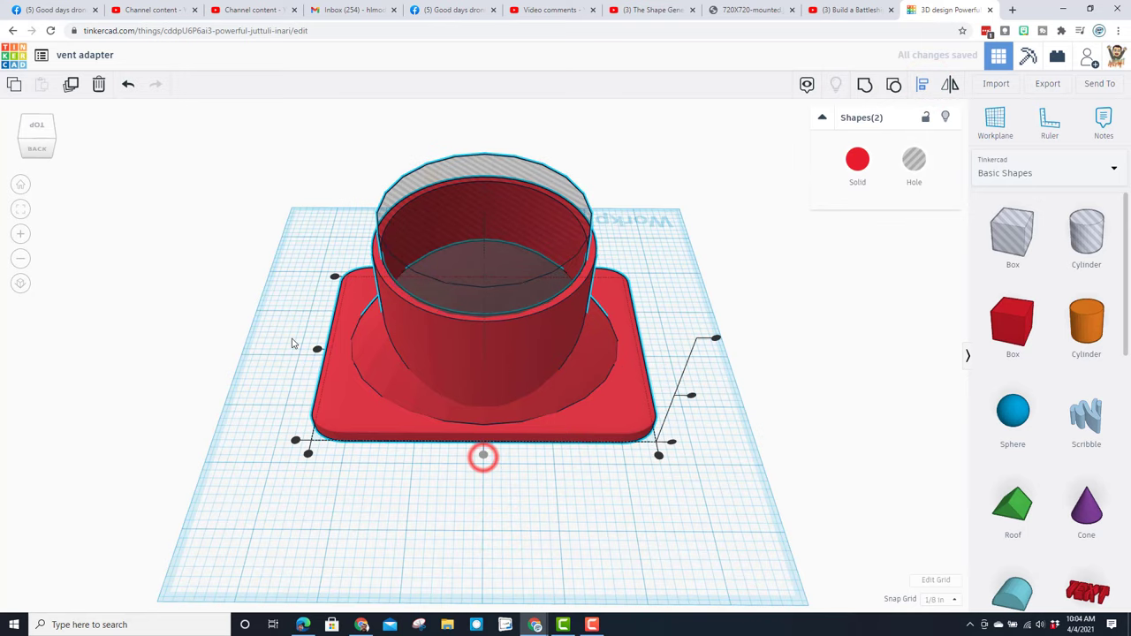
click(316, 349)
click(416, 433)
- Turn the snap grid off and scale the cylinder hole evenly about its center to about 2.8 in across
scroll(464, 345, up, 2)
scroll(464, 345, up, 1)
click(427, 480)
click(482, 273)
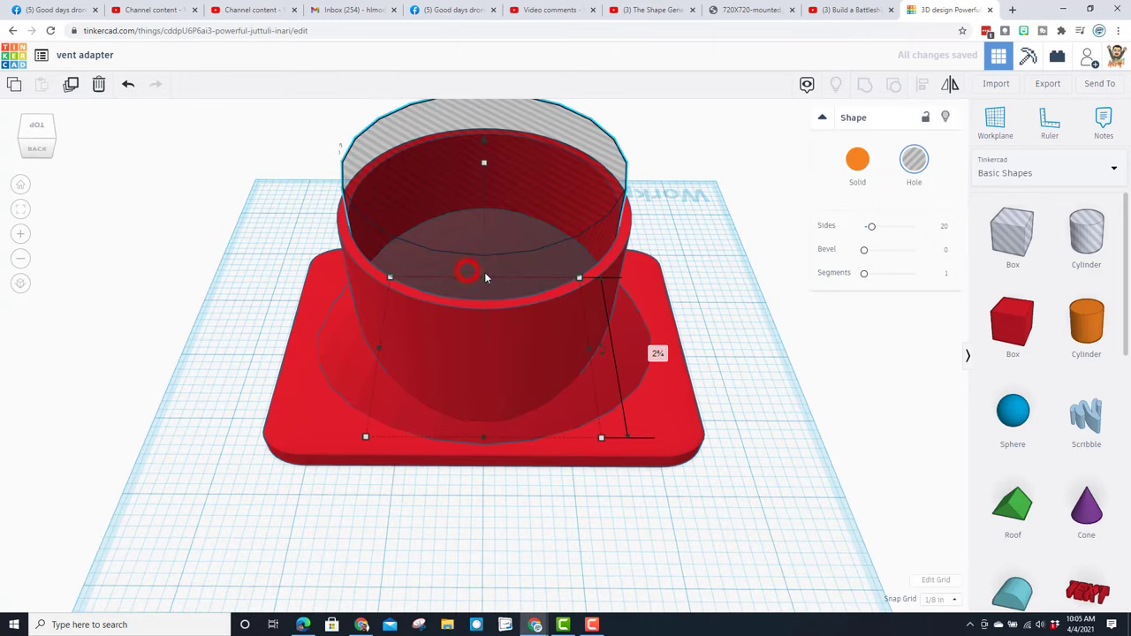
scroll(484, 272, up, 4)
right_drag(480, 341, 478, 347)
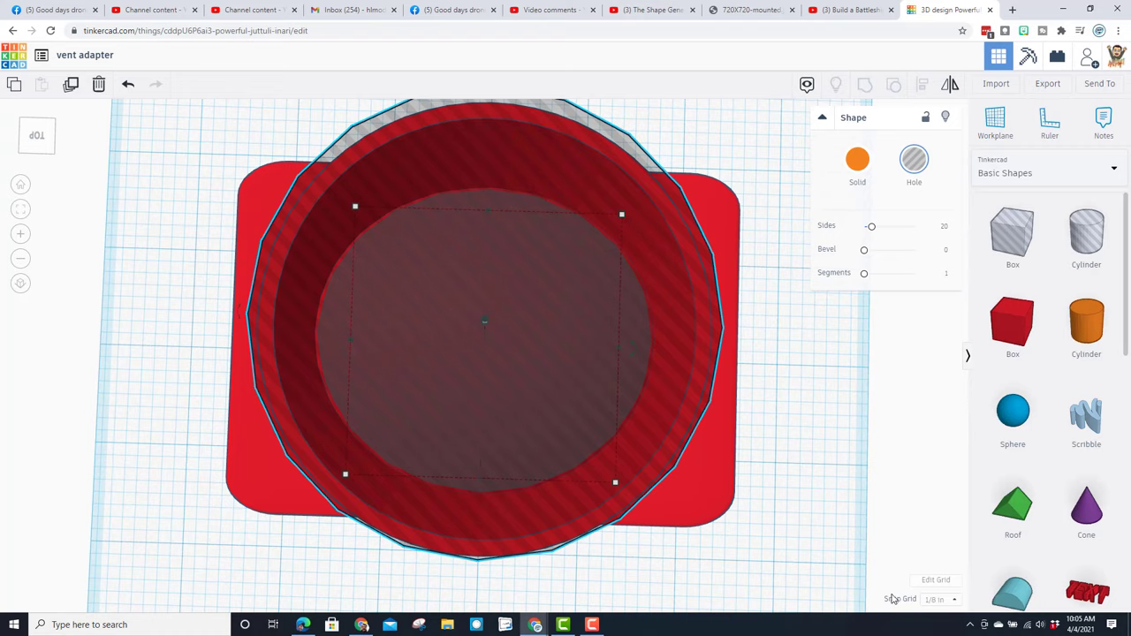
click(930, 601)
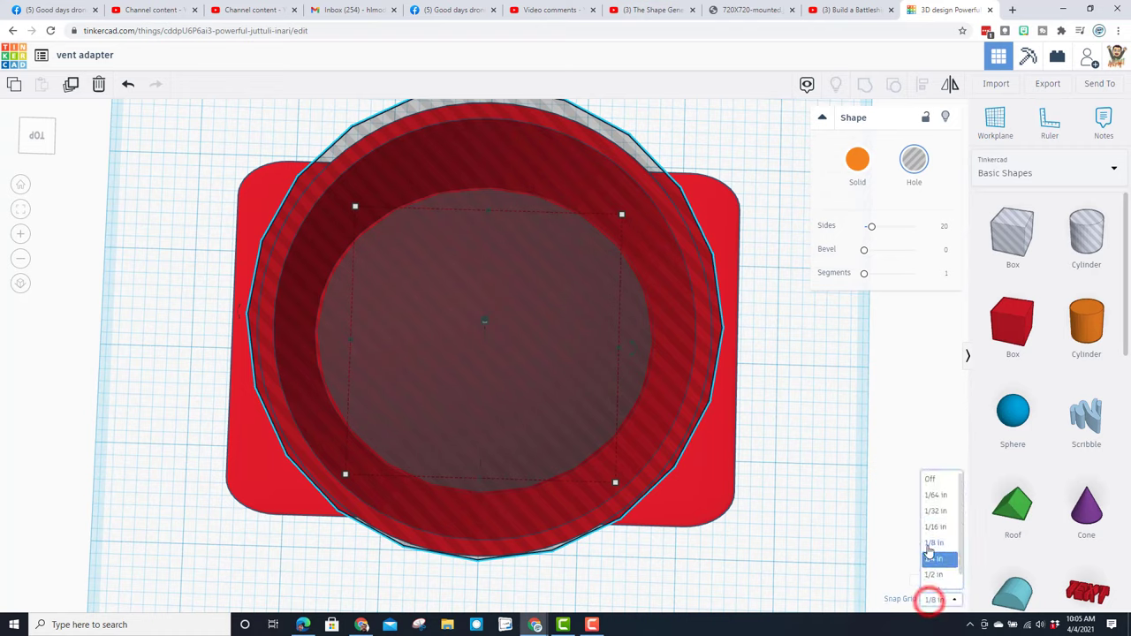
click(925, 481)
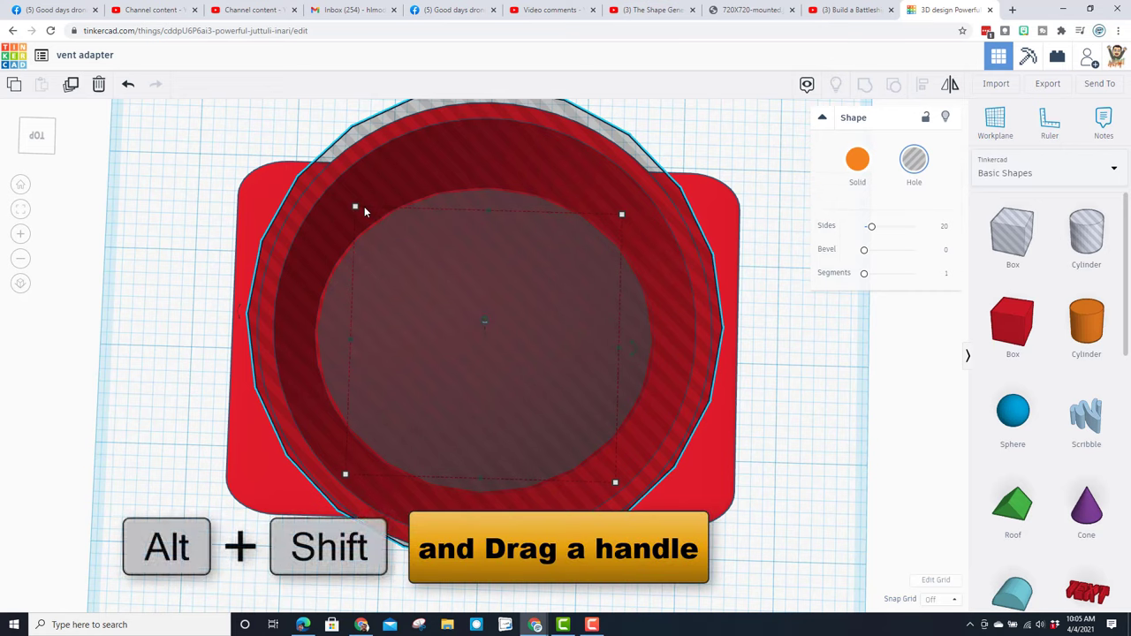
mouse_move(356, 208)
alt+shift+mouse_down()
mouse_move(348, 203)
mouse_move(351, 213)
alt+shift+mouse_up()
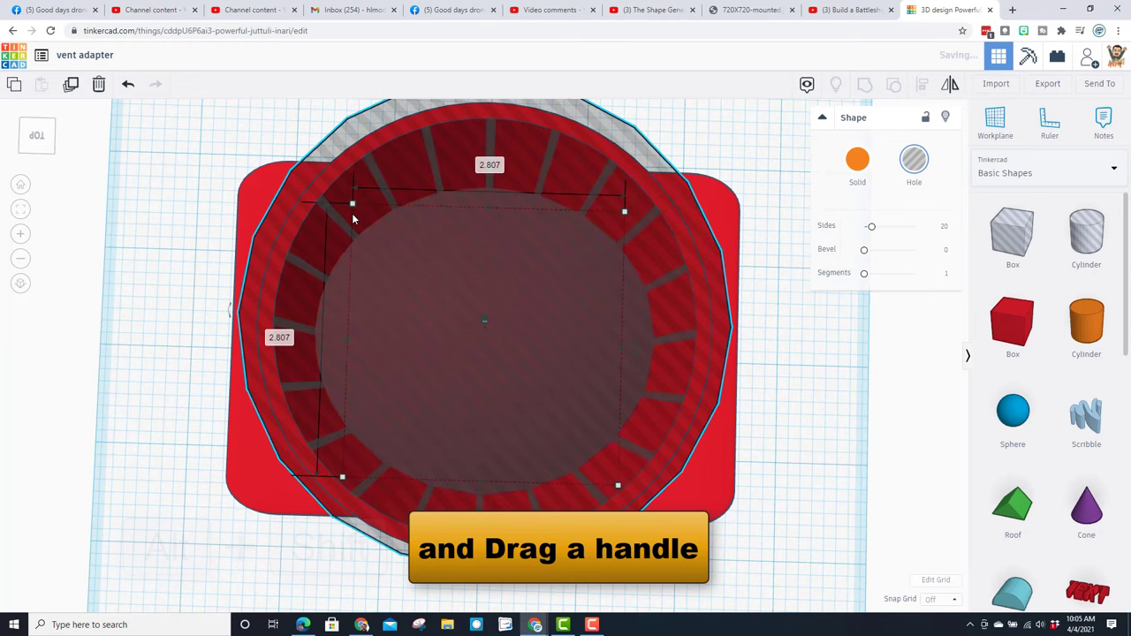
- Set the cylinder hole to 64 sides and lower it slightly inside the tube
drag(870, 232, 914, 227)
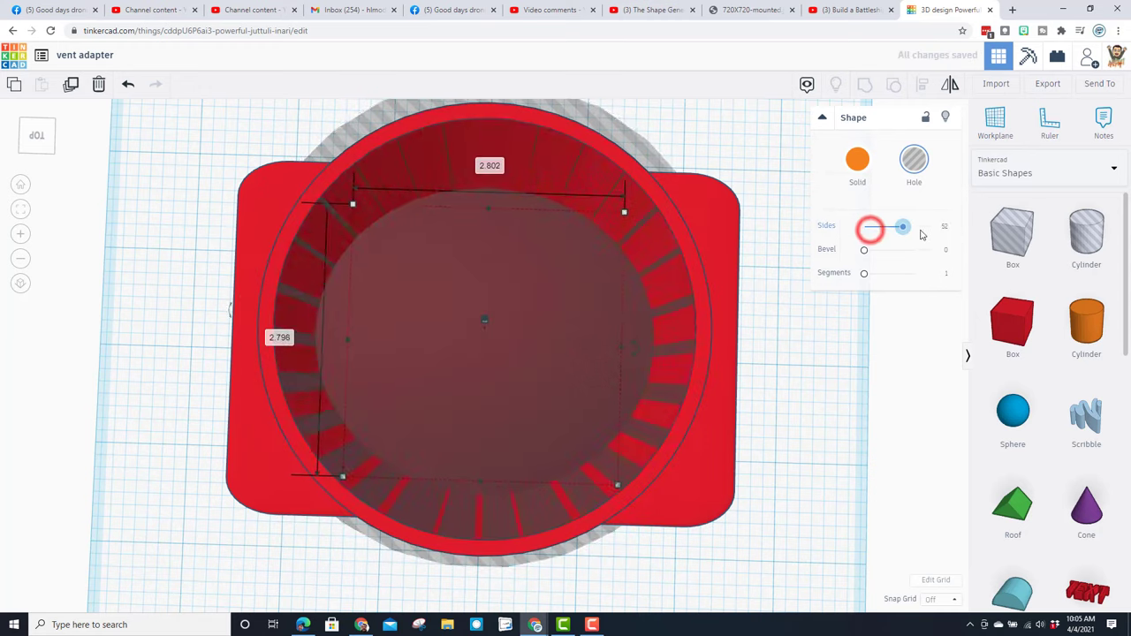
right_drag(599, 334, 563, 246)
scroll(563, 246, down, 3)
right_drag(492, 333, 494, 227)
scroll(494, 232, down, 2)
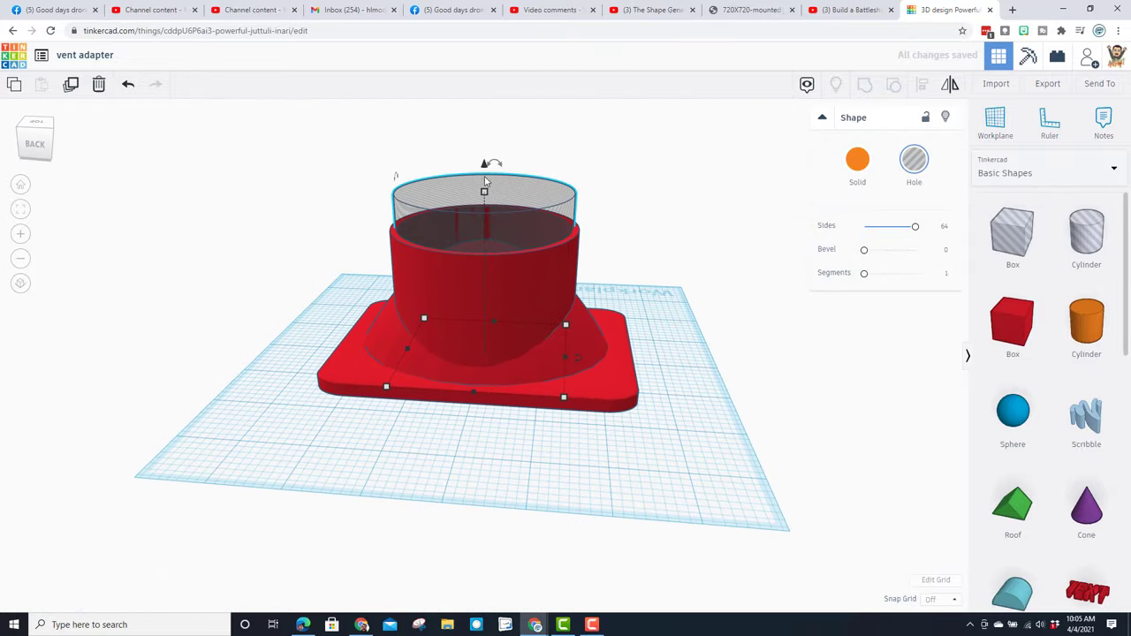
drag(484, 170, 483, 180)
- Group the cylinder hole with the adapter to cut the opening through the tube and plate
click(324, 242)
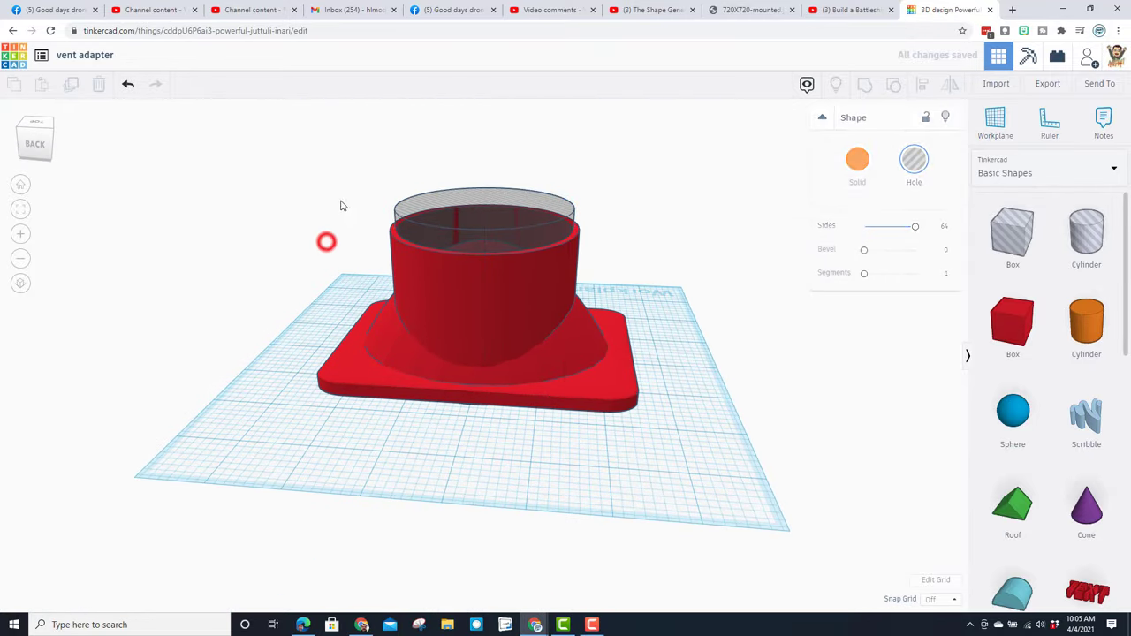
drag(341, 201, 643, 417)
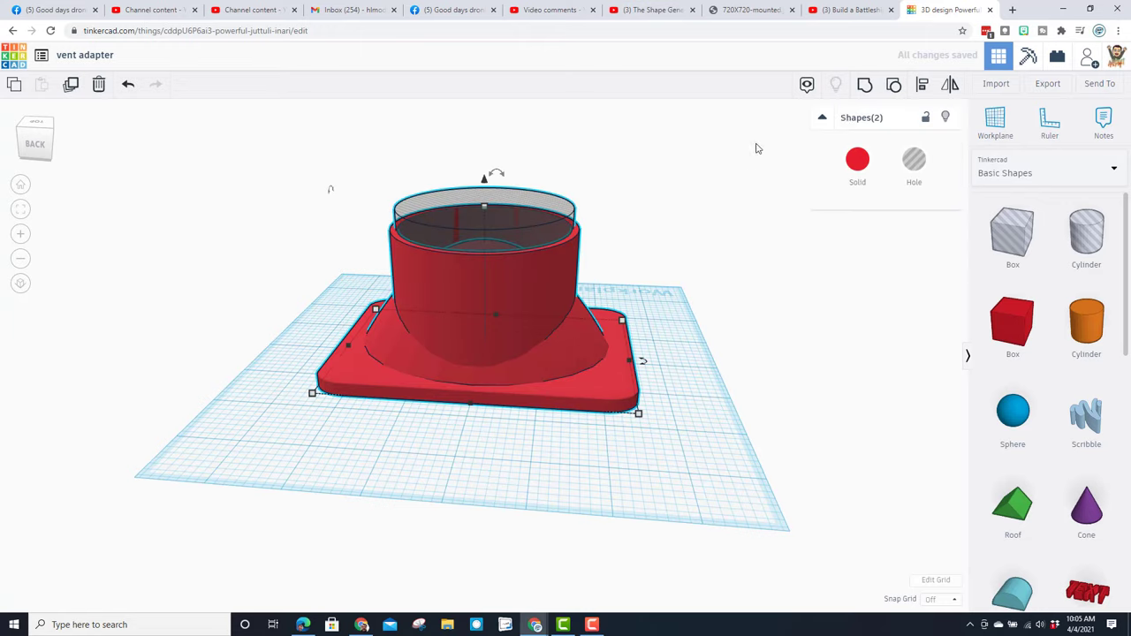
click(864, 84)
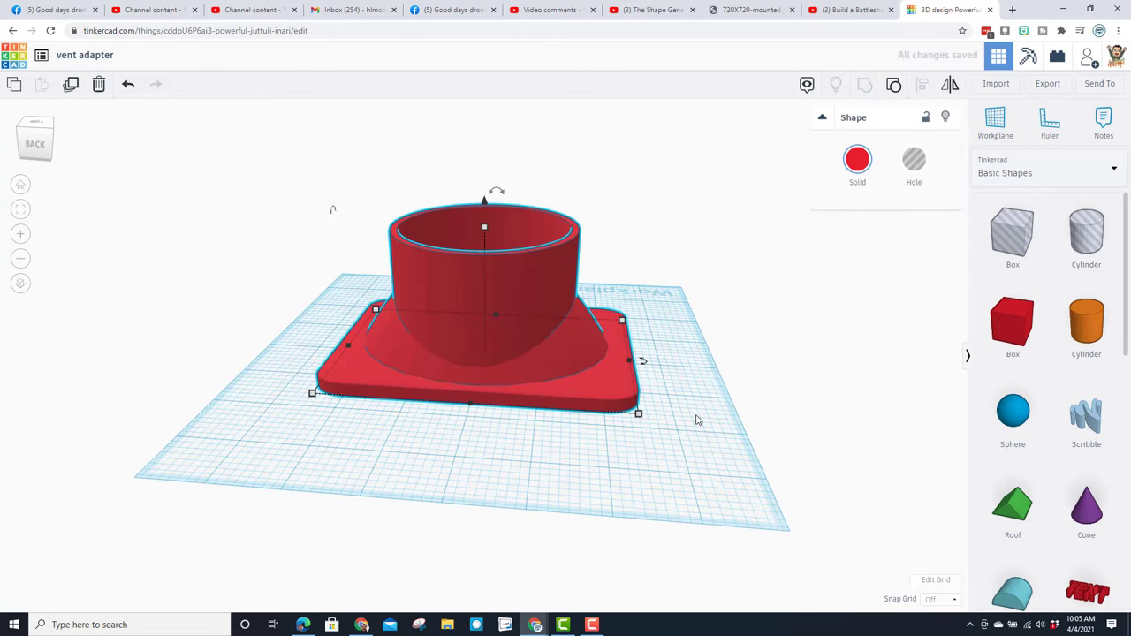
right_drag(701, 429, 712, 247)
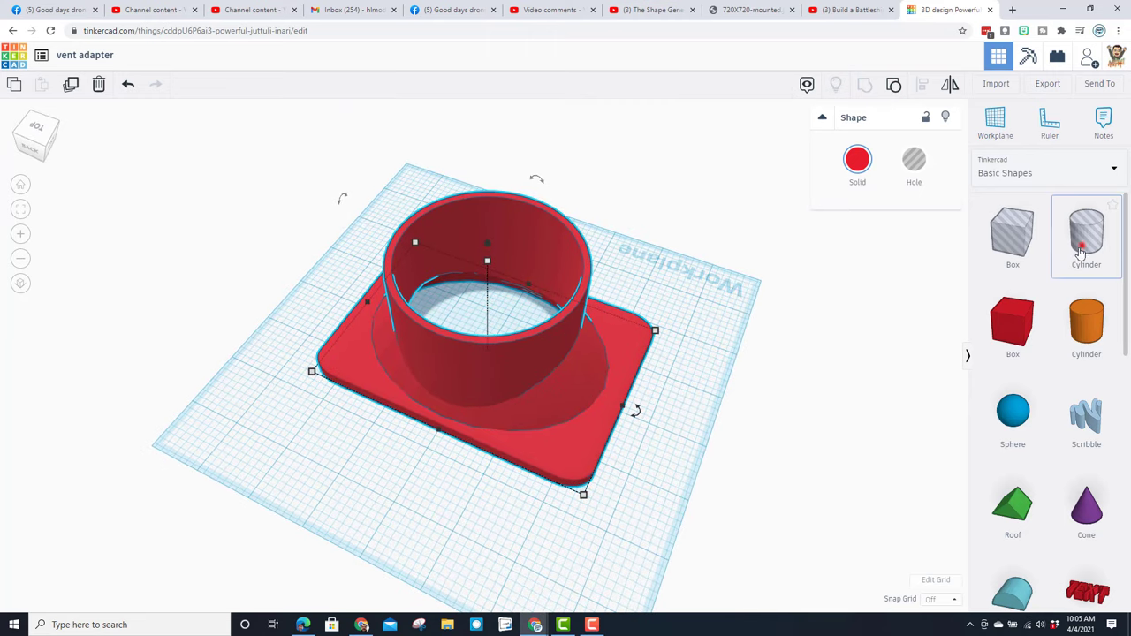
- Place a small cylinder hole about 0.18 in wide on the workplane in front of the plate and raise it
drag(1074, 257, 497, 511)
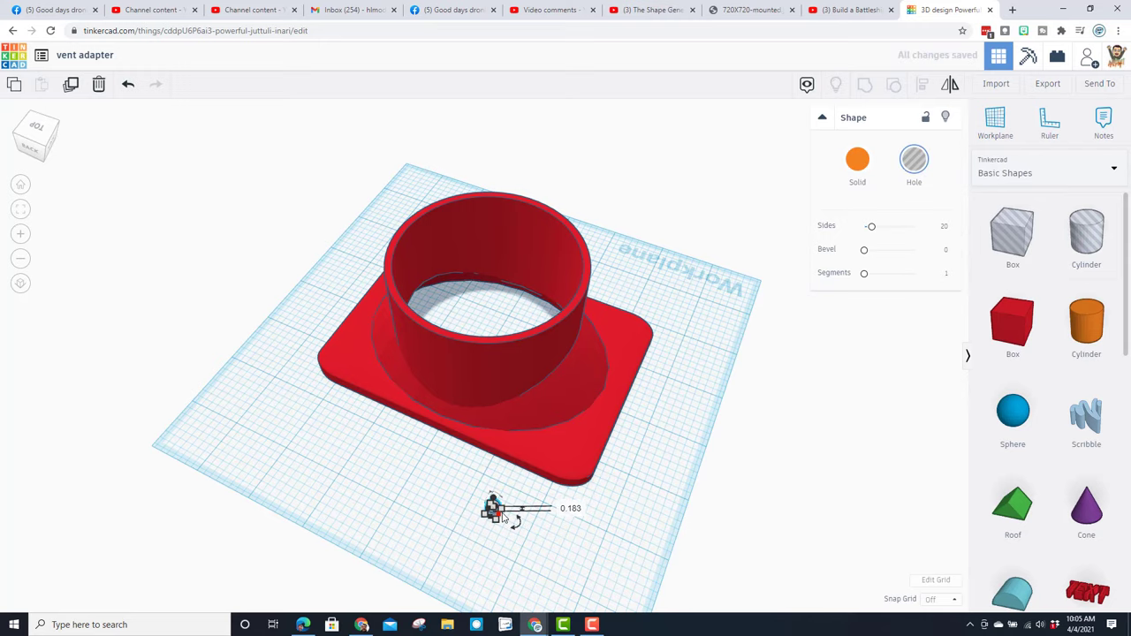
scroll(502, 513, up, 5)
scroll(506, 514, down, 4)
click(553, 548)
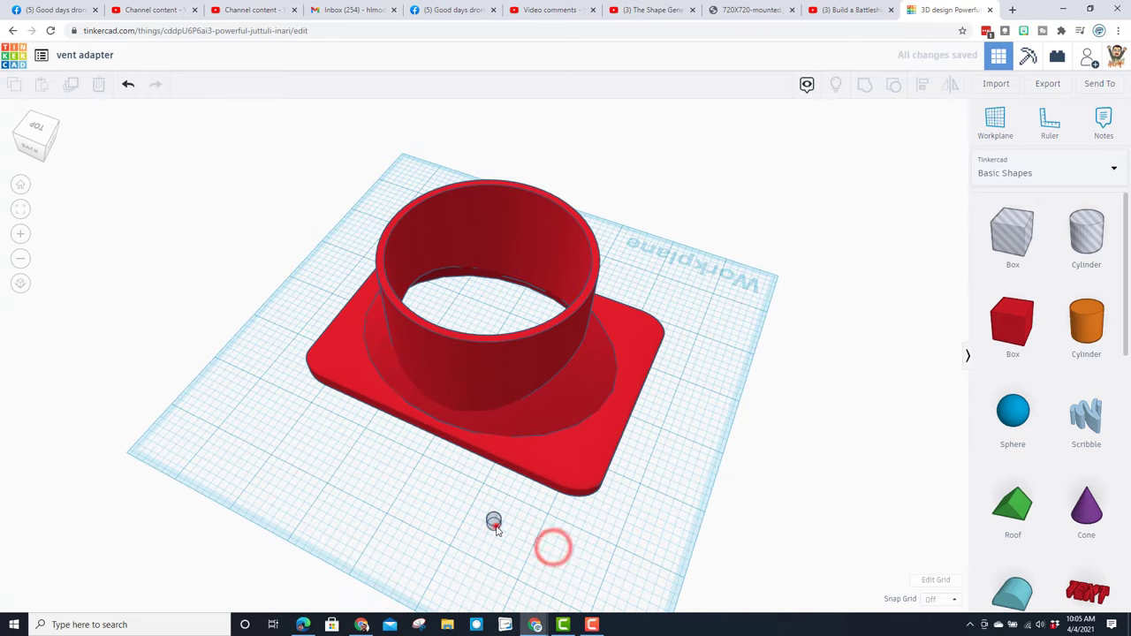
click(494, 522)
right_drag(546, 505, 98, 254)
click(20, 209)
scroll(504, 276, down, 3)
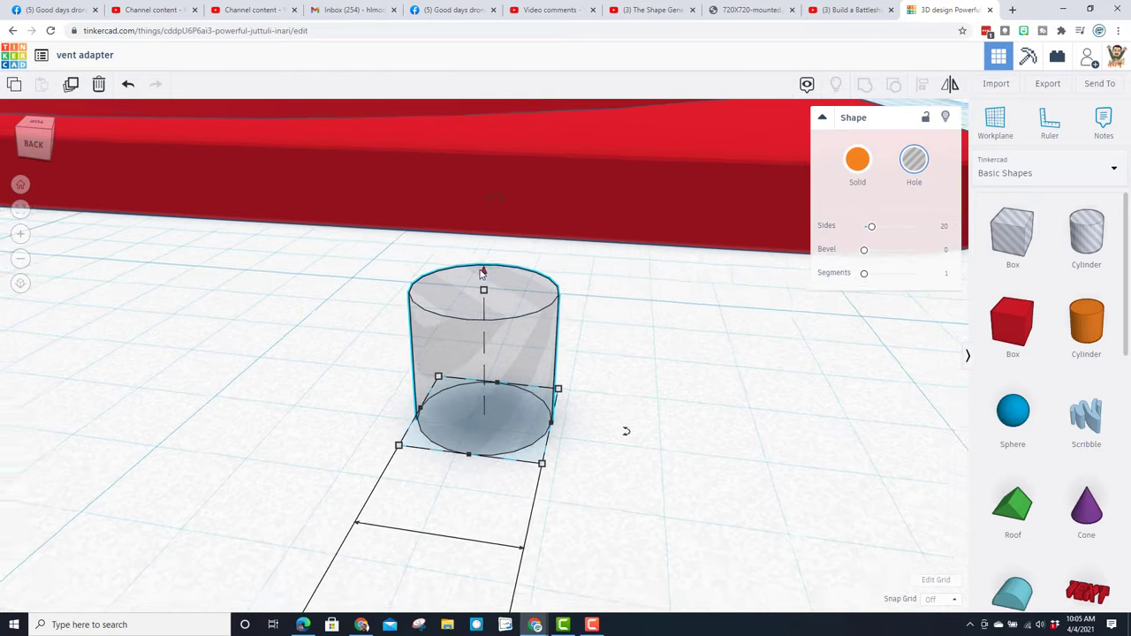
drag(486, 309, 493, 198)
scroll(504, 276, down, 8)
- Align the small cylinder hole to the front corner of the mounting plate, with the adapter as the fixed reference
right_drag(505, 277, 538, 375)
click(551, 379)
drag(646, 283, 510, 390)
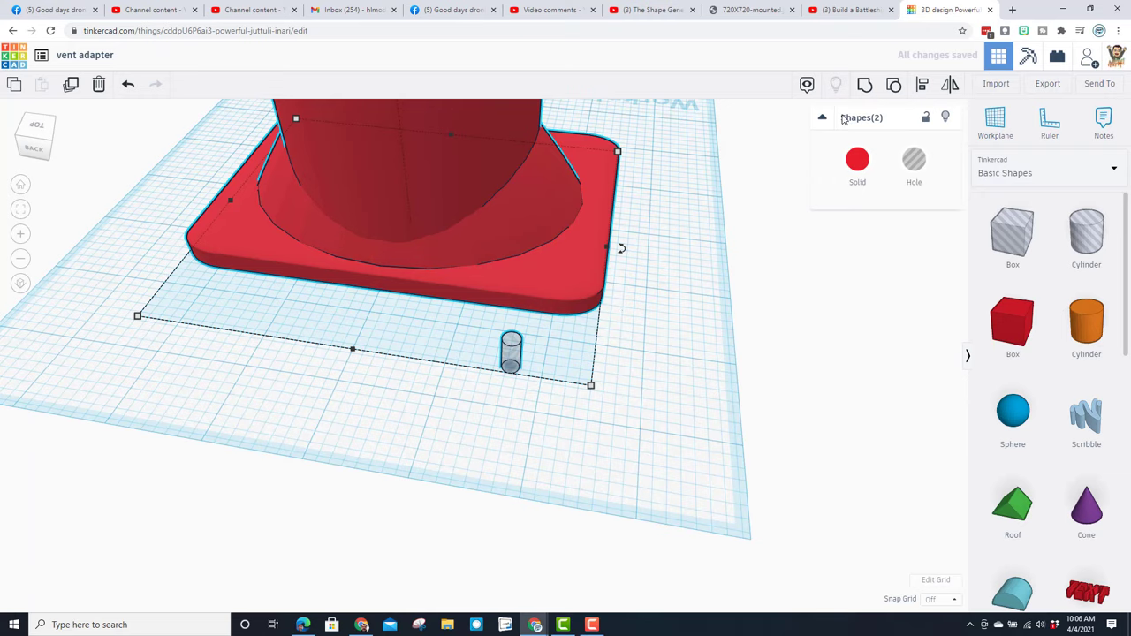
click(920, 87)
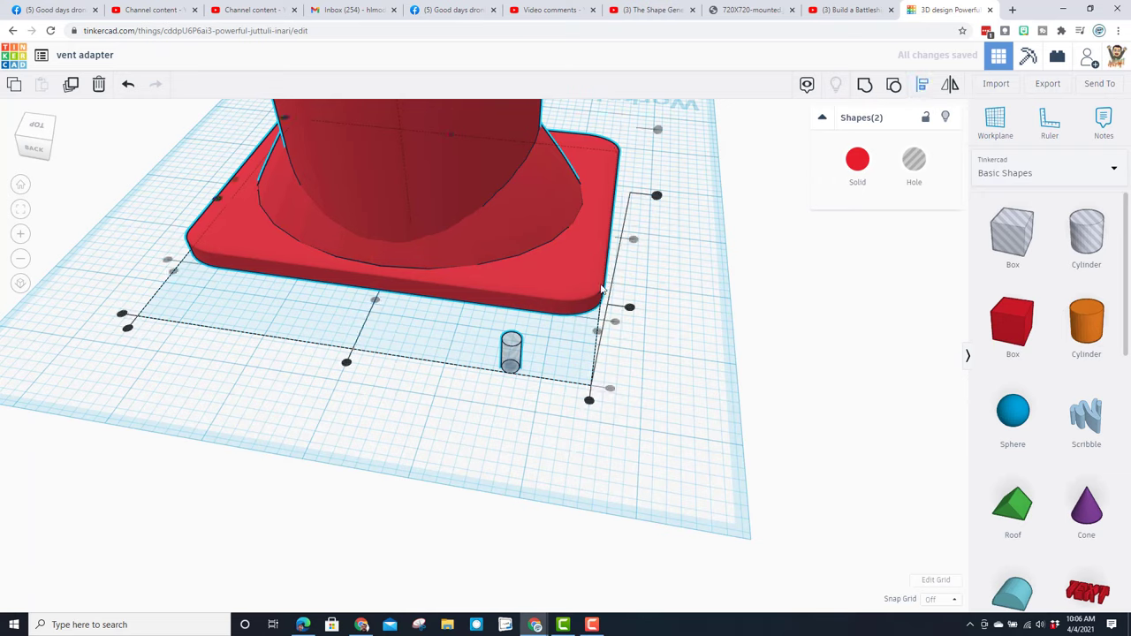
click(569, 276)
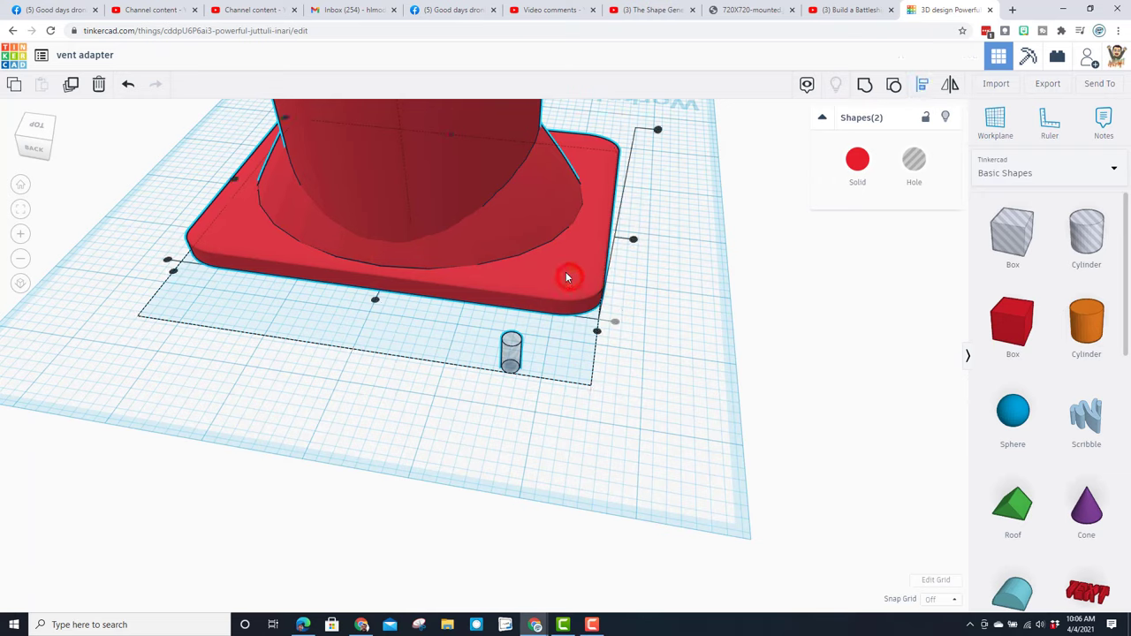
click(597, 333)
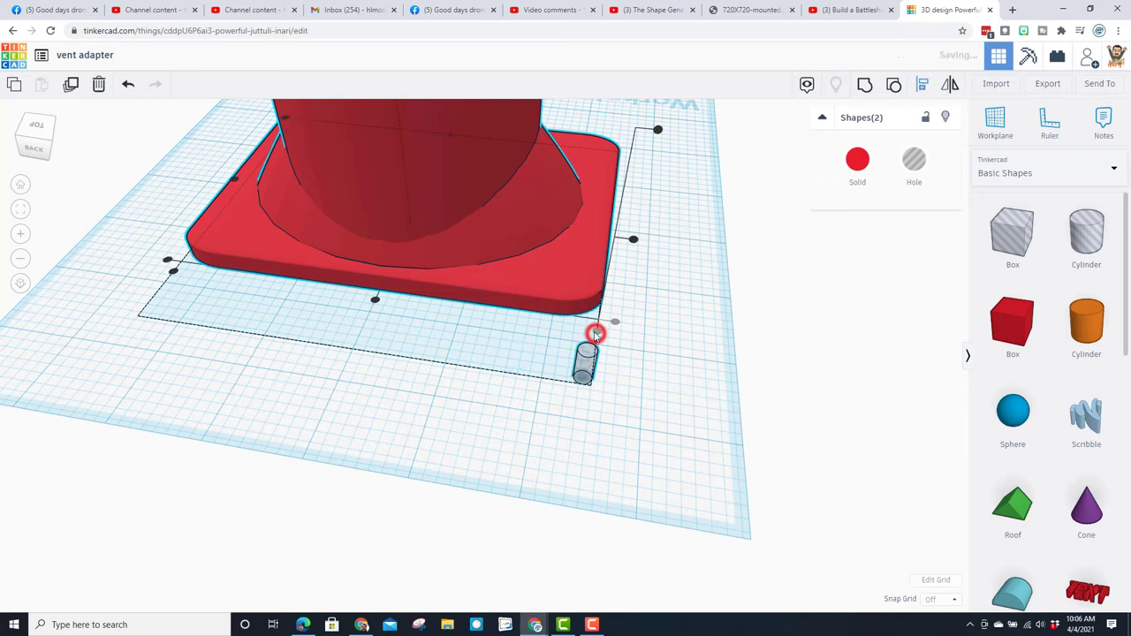
click(166, 260)
click(497, 338)
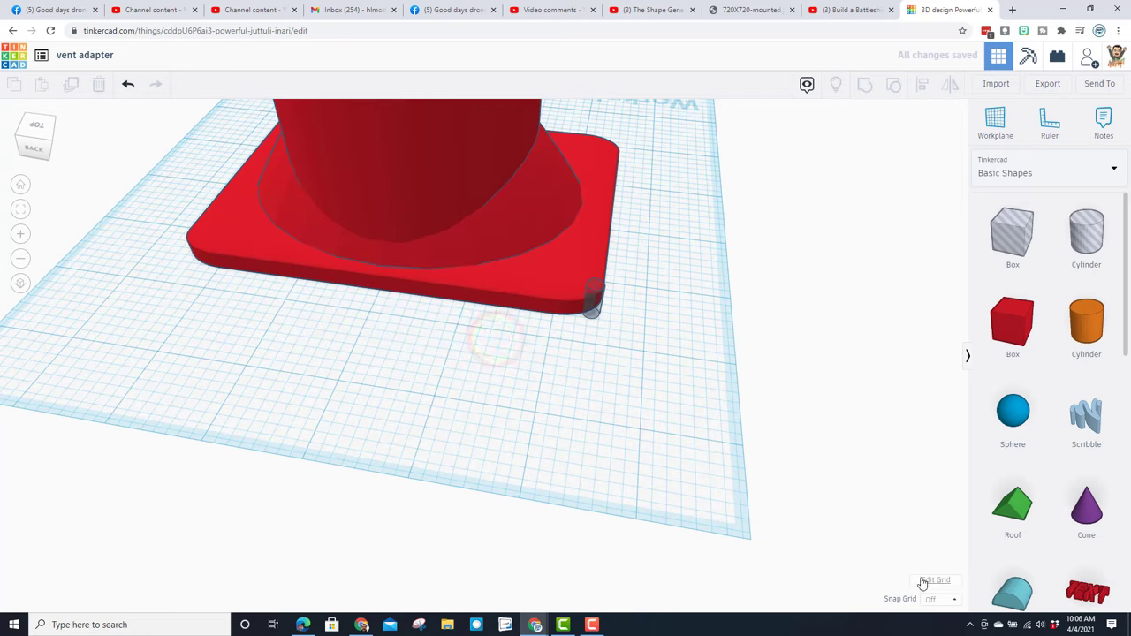
- Set the snap grid to 1/4 in and nudge the small hole inward from both edges of the plate corner
click(937, 599)
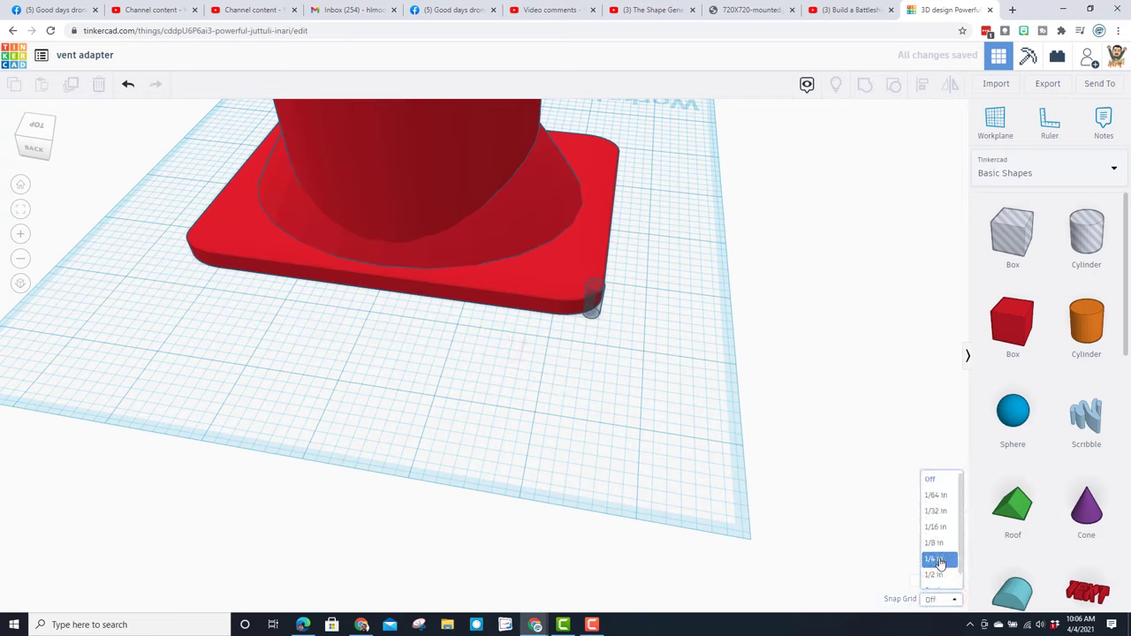
click(934, 559)
click(592, 314)
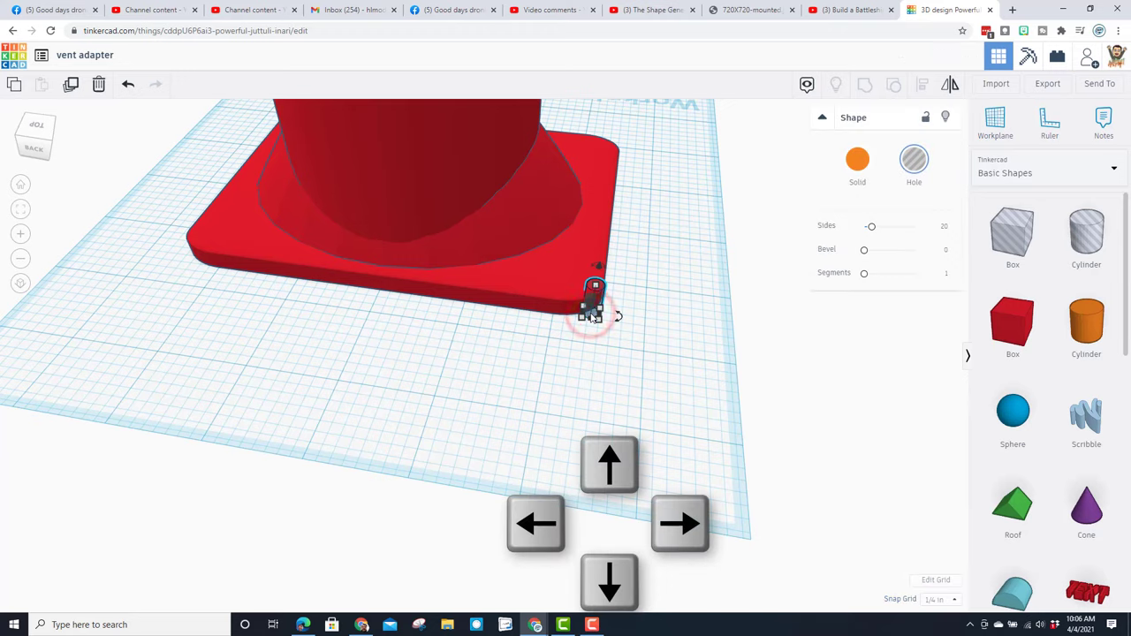
key(Left)
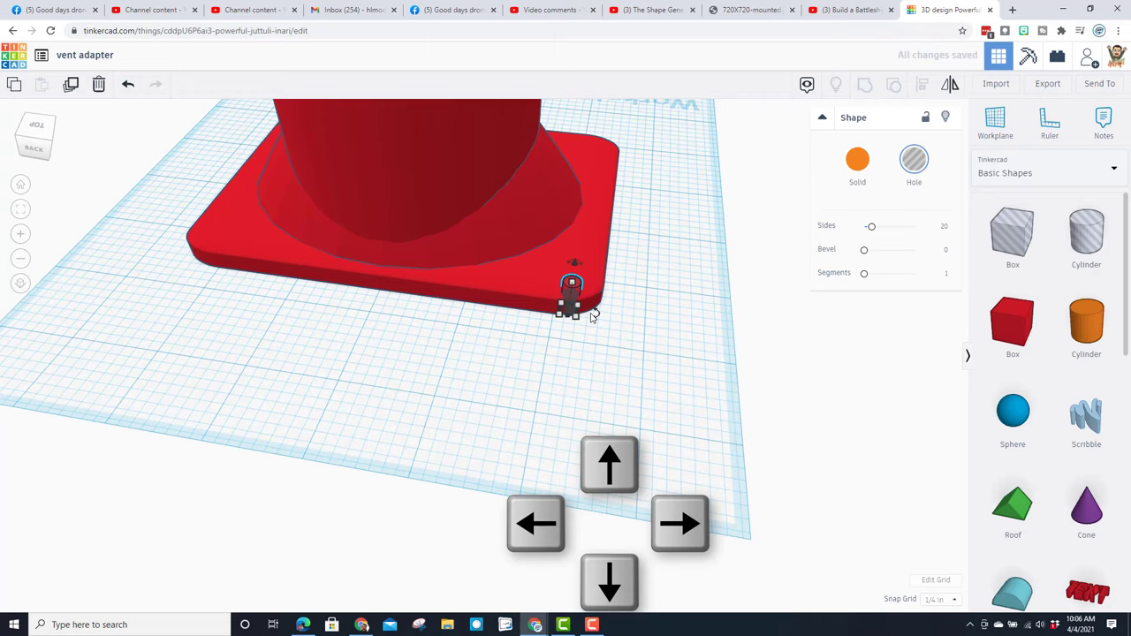
key(Up)
key(Up)
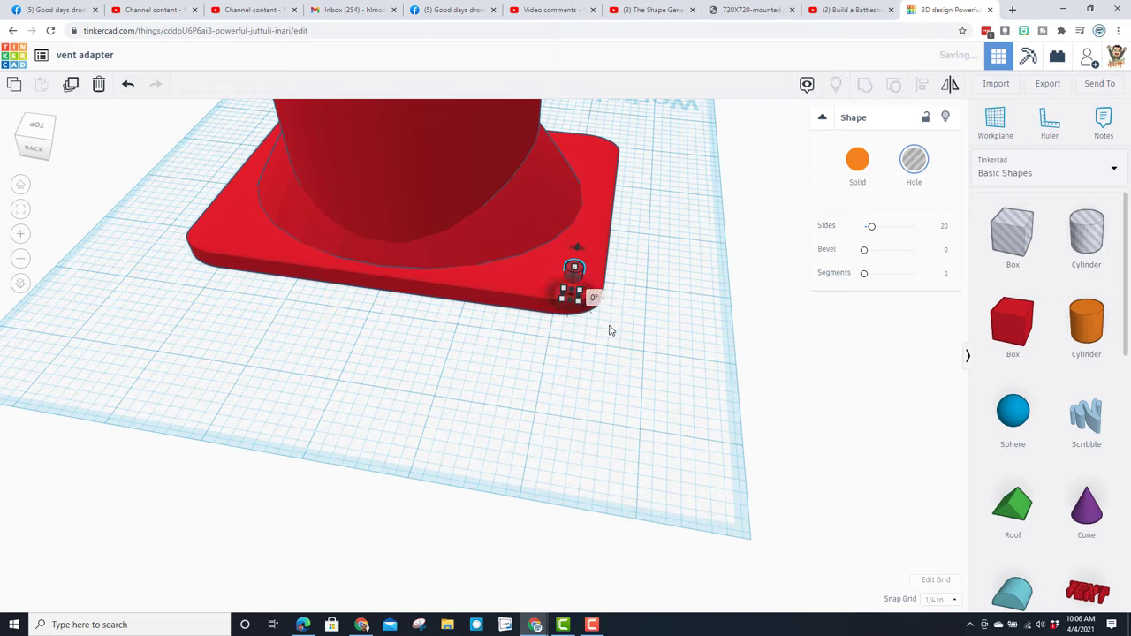
click(613, 338)
- Duplicate the small corner hole and move the copy along the plate's short side to the next corner
right_drag(653, 357, 620, 354)
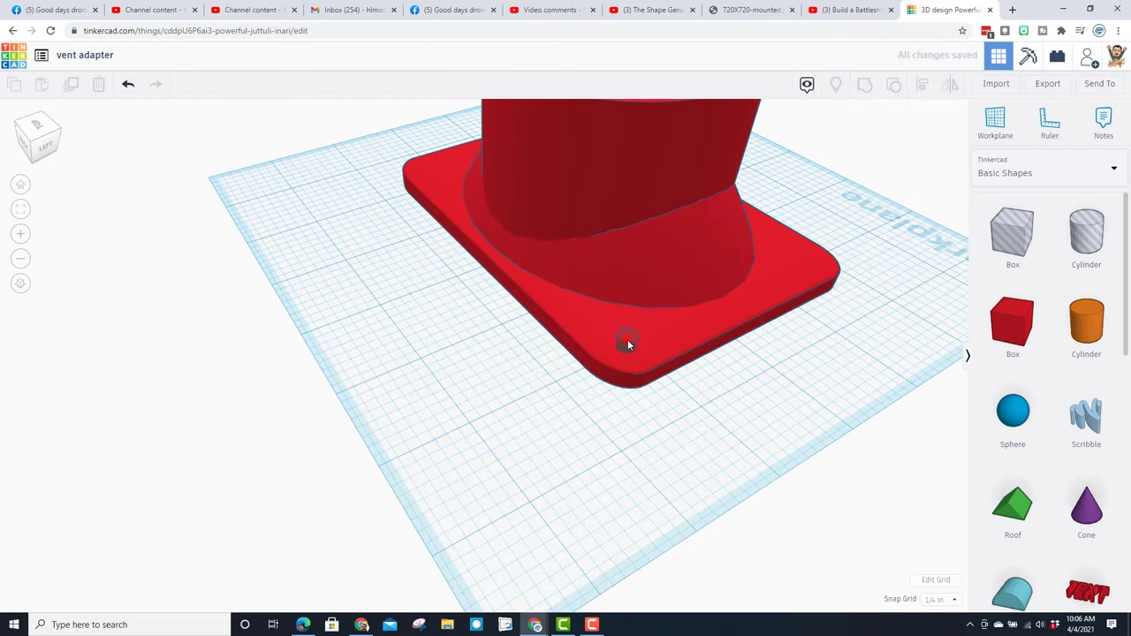
click(628, 342)
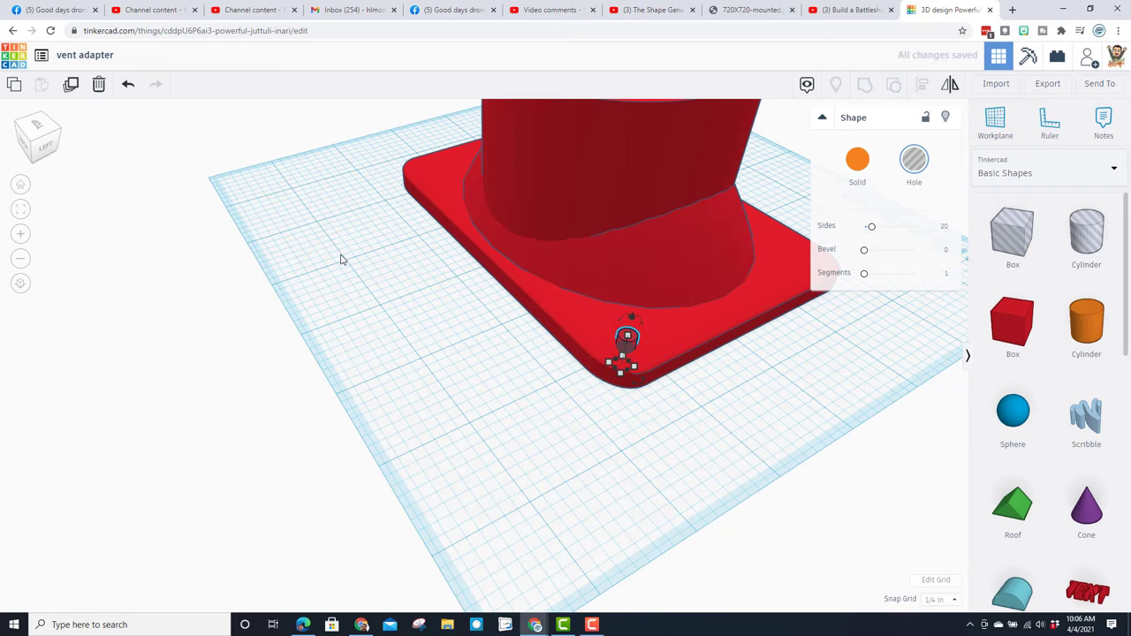
key(ctrl+d)
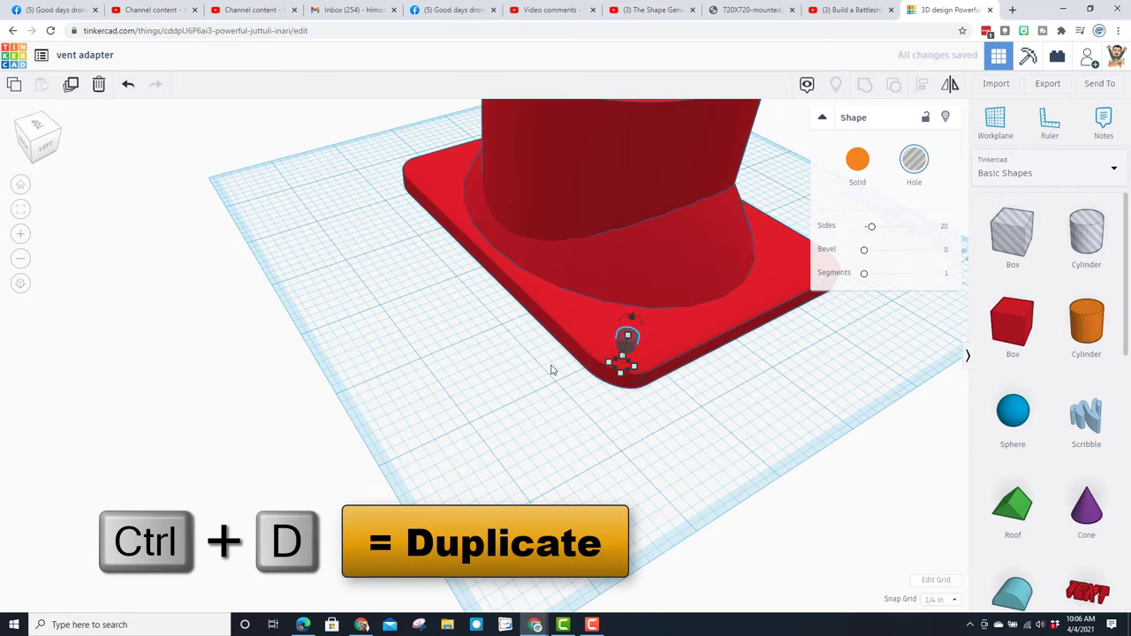
right_drag(550, 369, 624, 427)
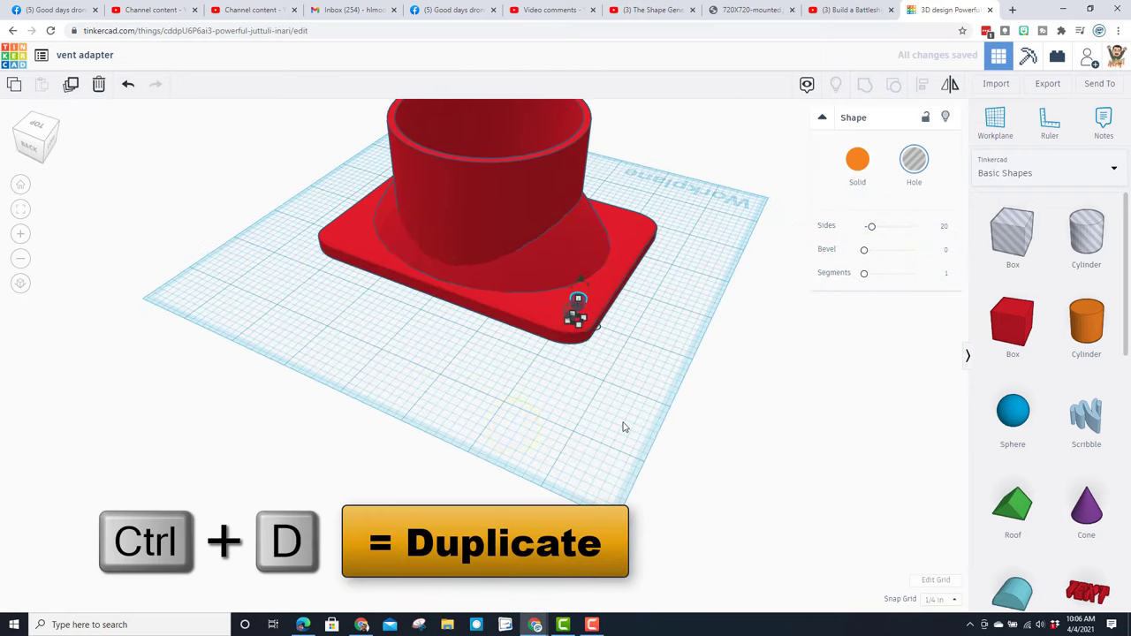
key(Up)
key(Up)
key(Up)
key(Up)
key(Up)
key(Up)
key(Up)
key(Up)
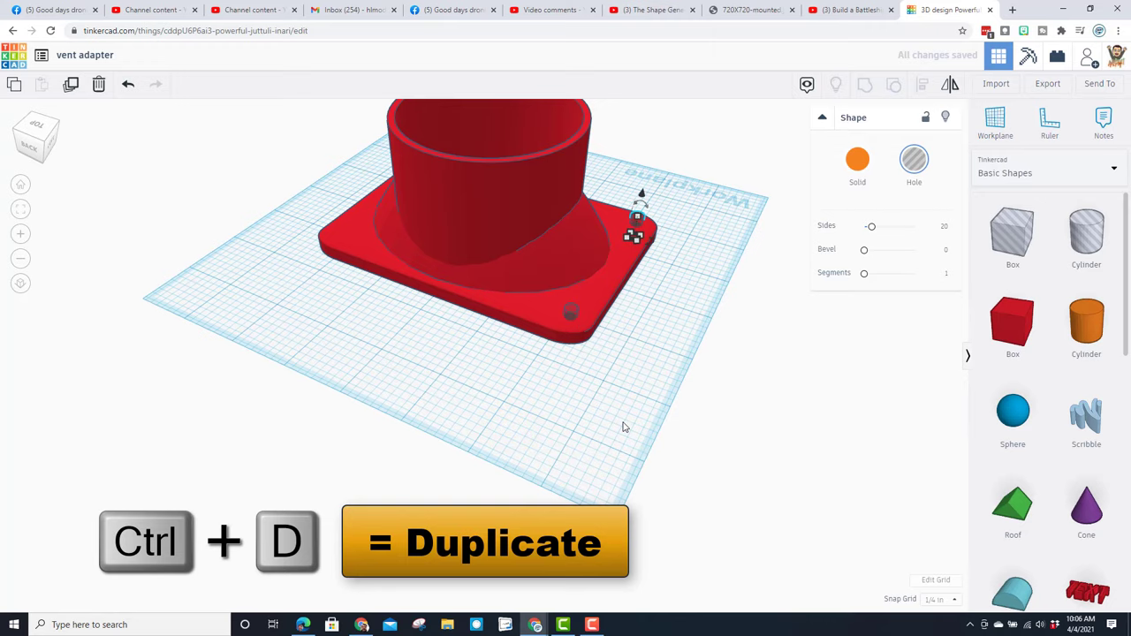
- Align the copied hole to the second corner of the mounting plate, matching both of its outer edges
click(707, 356)
right_drag(687, 300, 619, 334)
drag(752, 195, 691, 235)
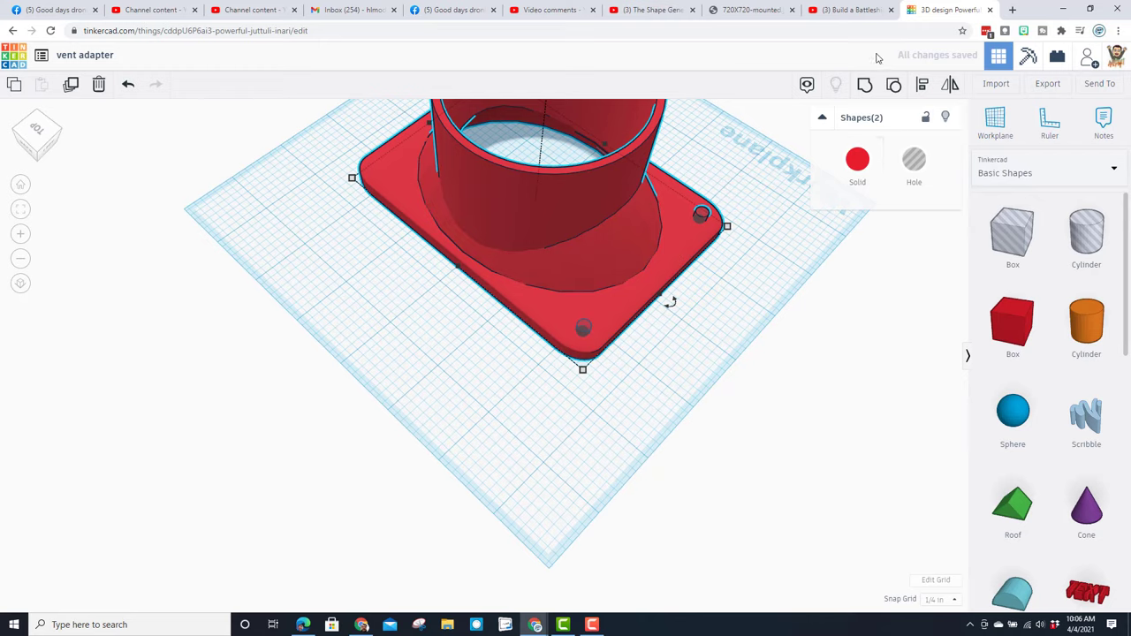
click(921, 86)
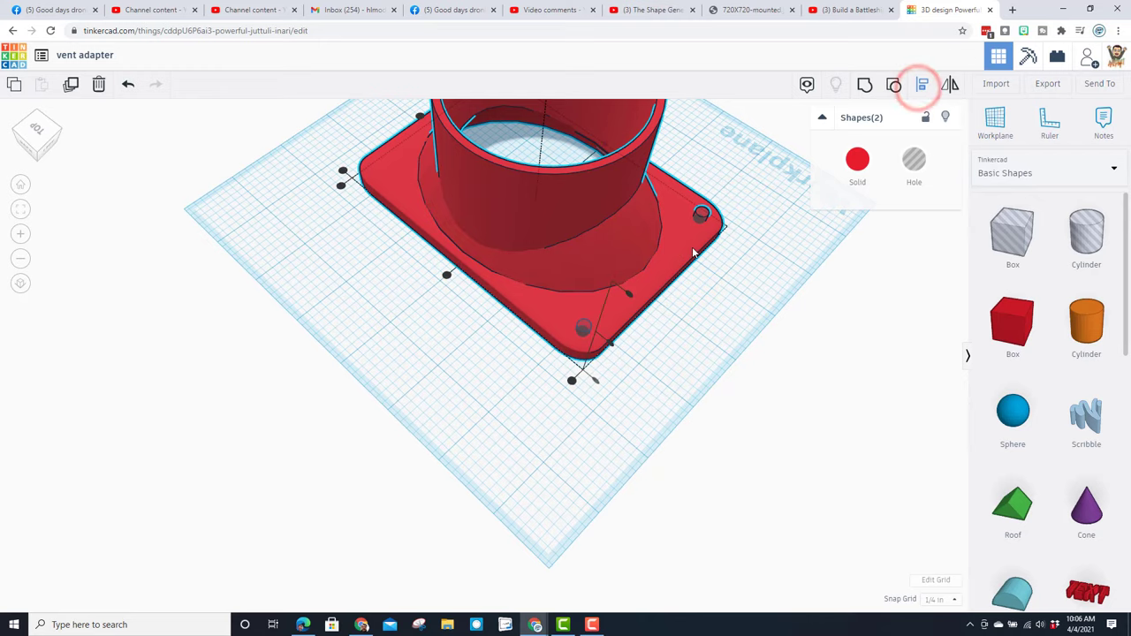
scroll(520, 394, down, 3)
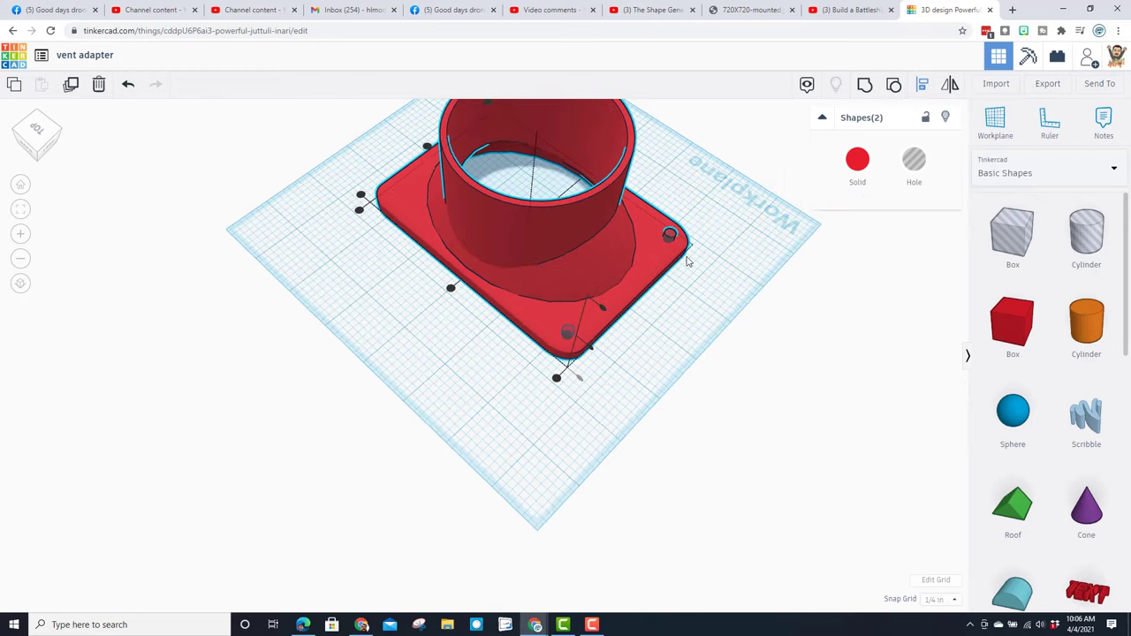
click(542, 377)
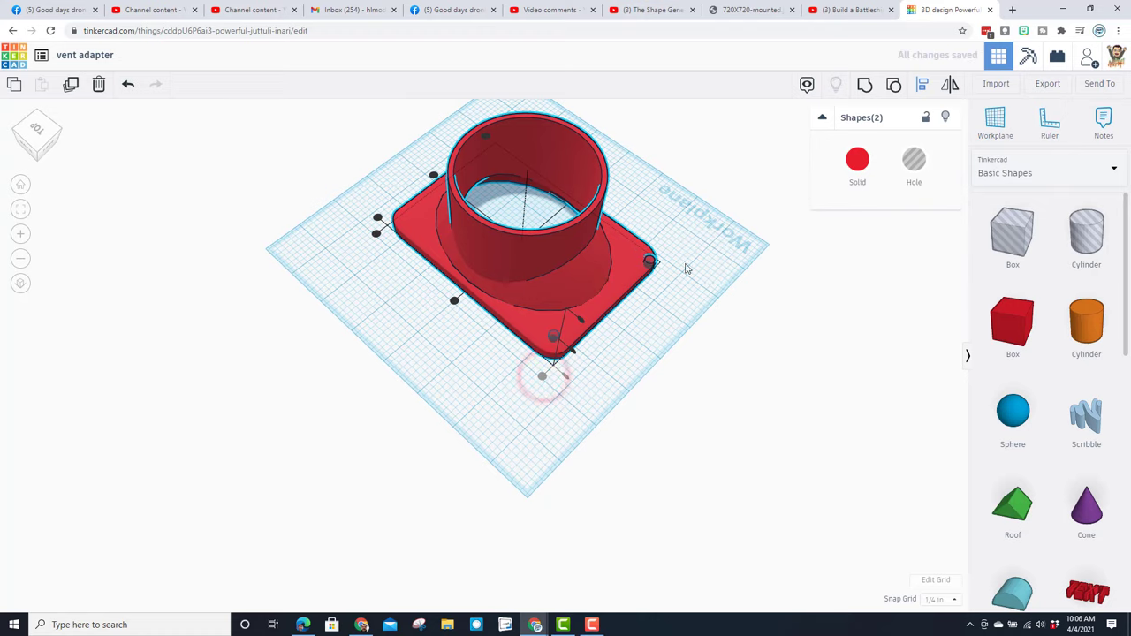
right_drag(711, 295, 808, 416)
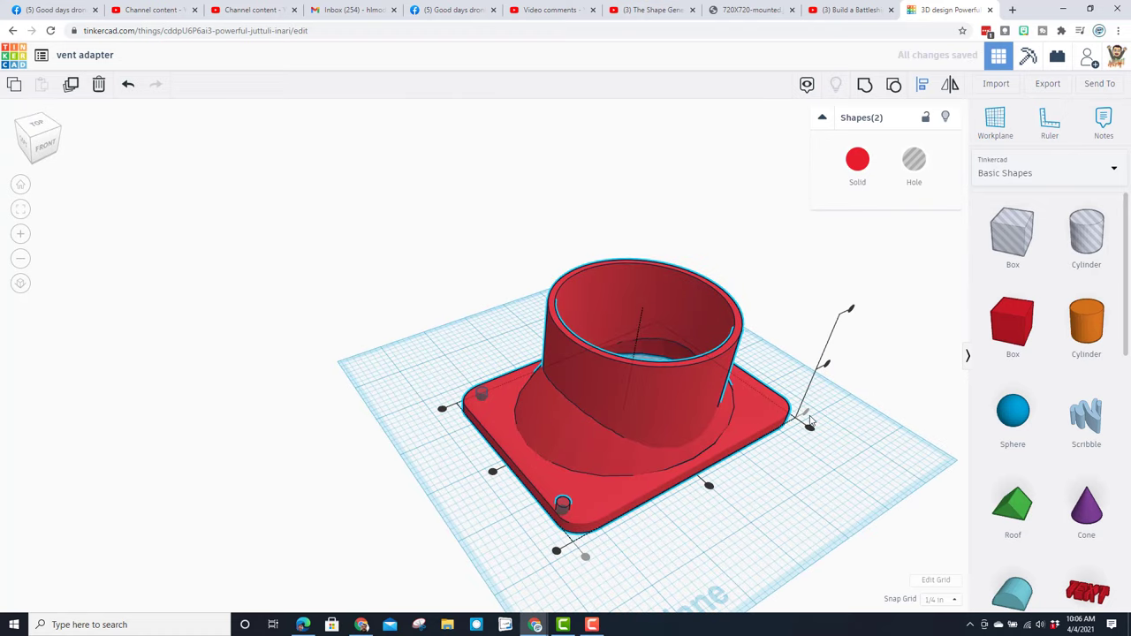
click(558, 550)
- Nudge the aligned copy of the hole inward from both edges of the plate corner
click(682, 532)
click(574, 533)
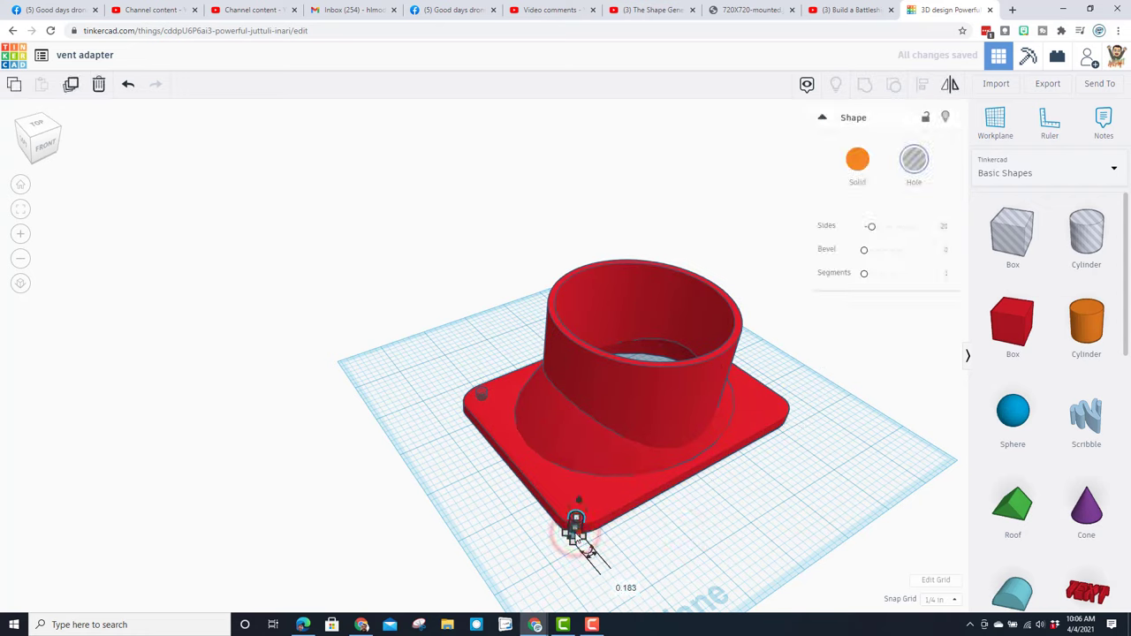
mouse_move(575, 535)
mouse_down()
mouse_move(587, 530)
mouse_move(576, 537)
mouse_up()
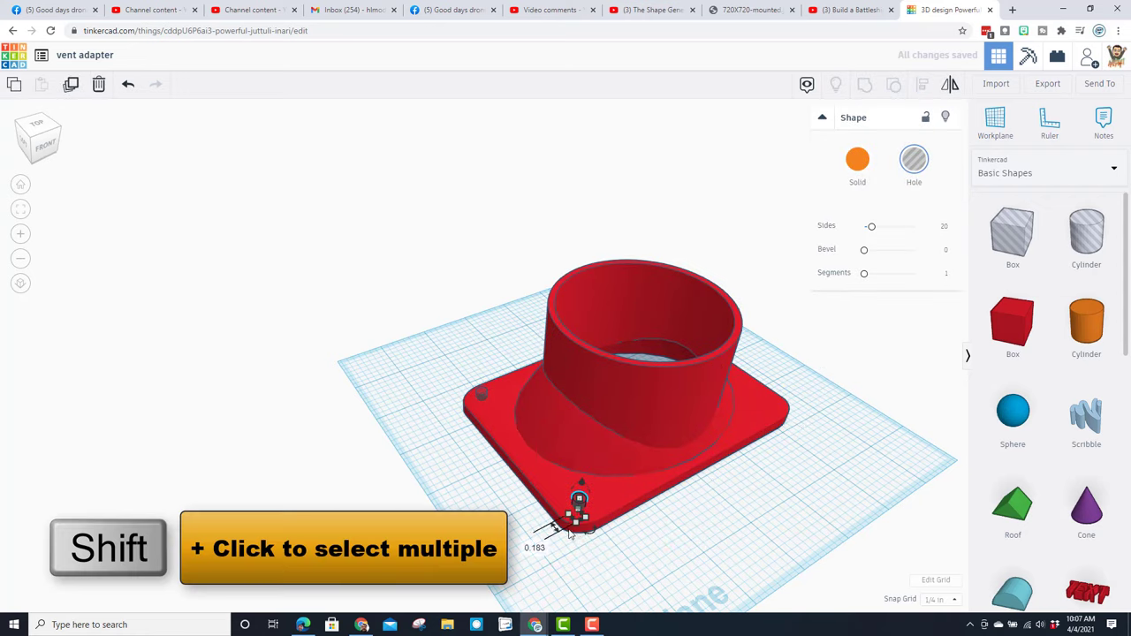
- Duplicate the two corner holes together and move the copies along the plate's long side past its opposite edge
shift+click(480, 394)
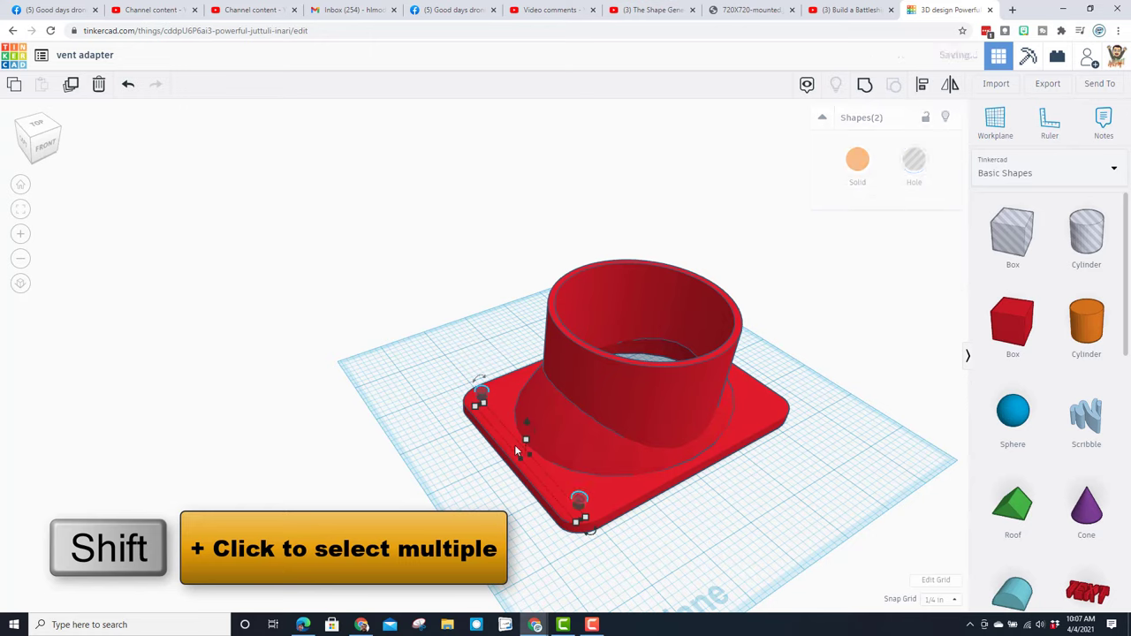
key(ctrl+d)
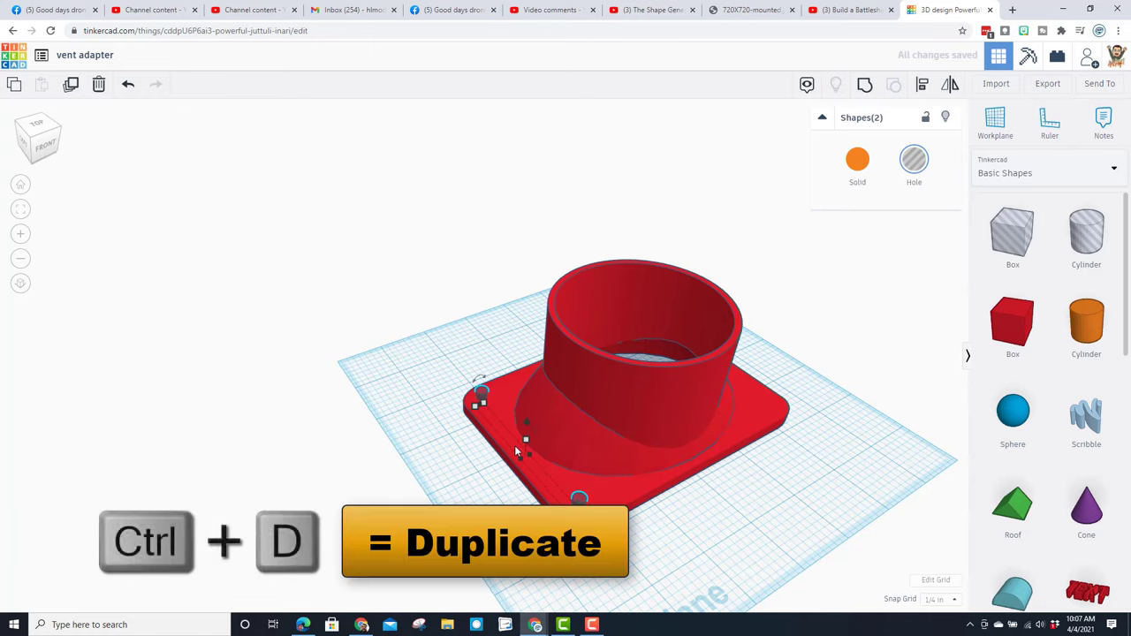
key(Up)
key(Right)
key(Right)
key(Right)
key(Right)
key(Right)
key(Right)
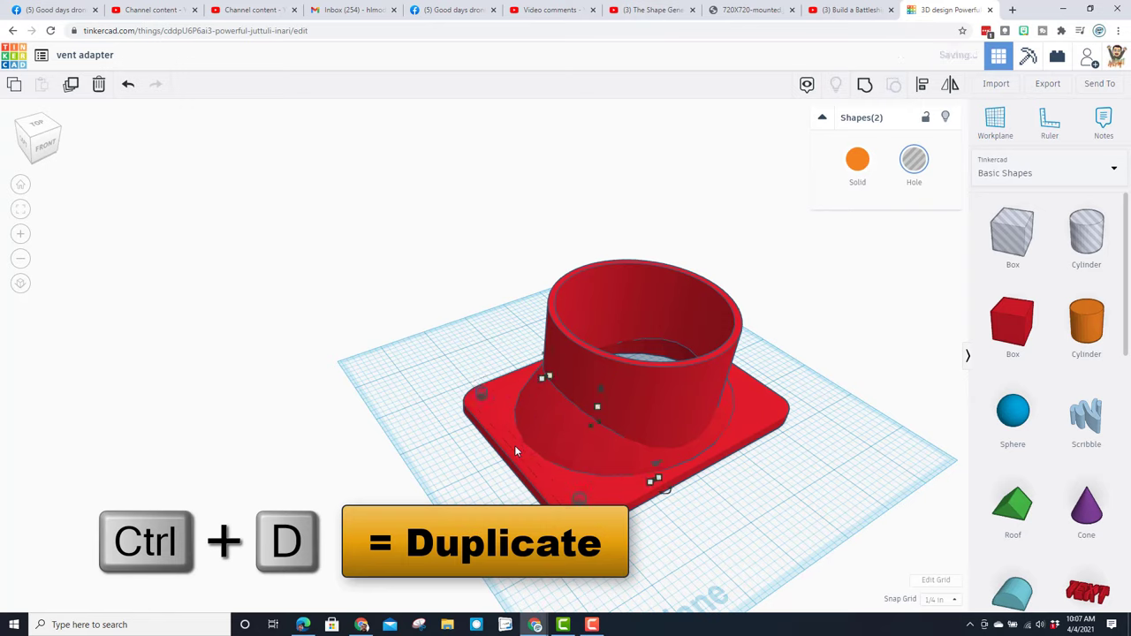
key(Right)
key(Right)
key(Right)
key(Right)
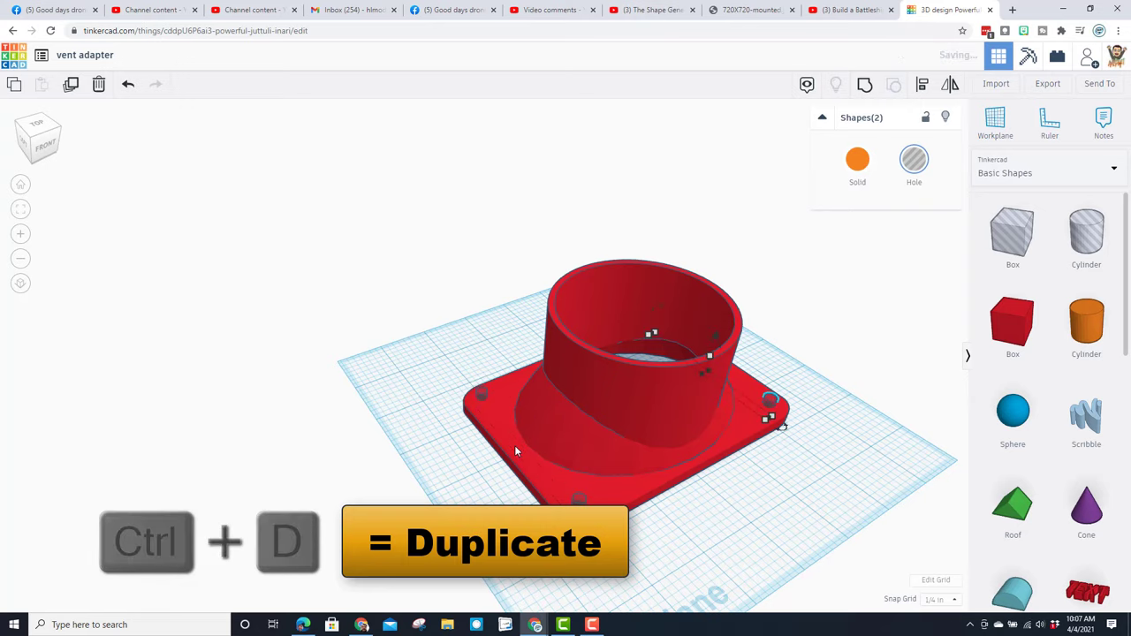
- Group the two copied holes and align the pair to the plate's outer edge, with the adapter as the fixed reference
right_drag(514, 451, 629, 442)
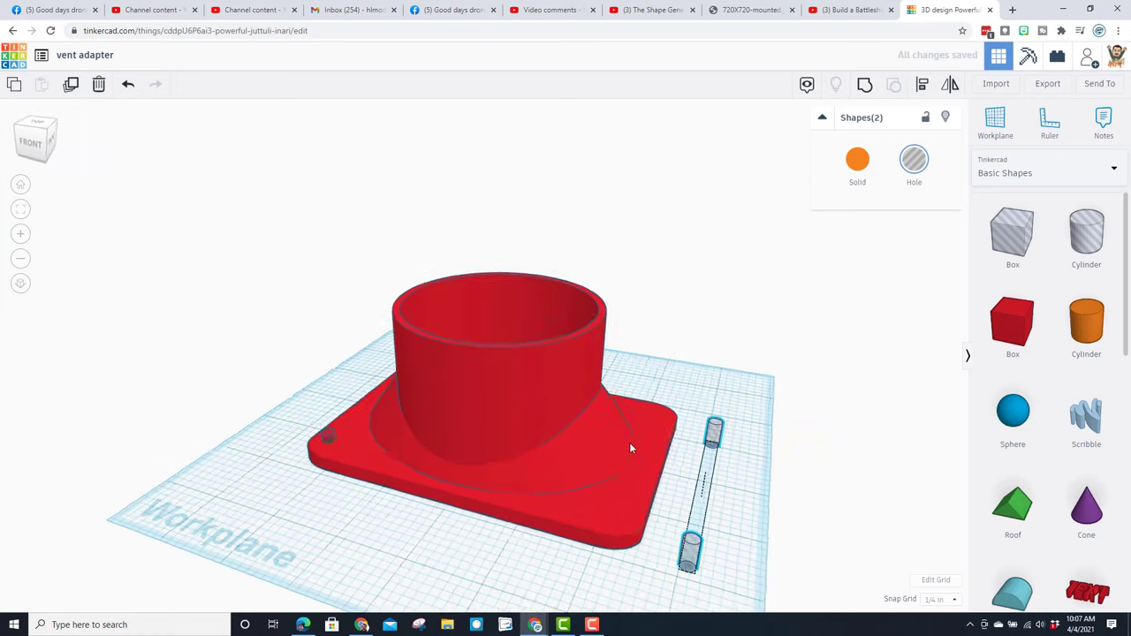
click(865, 85)
drag(685, 512, 681, 582)
drag(745, 530, 624, 590)
click(925, 86)
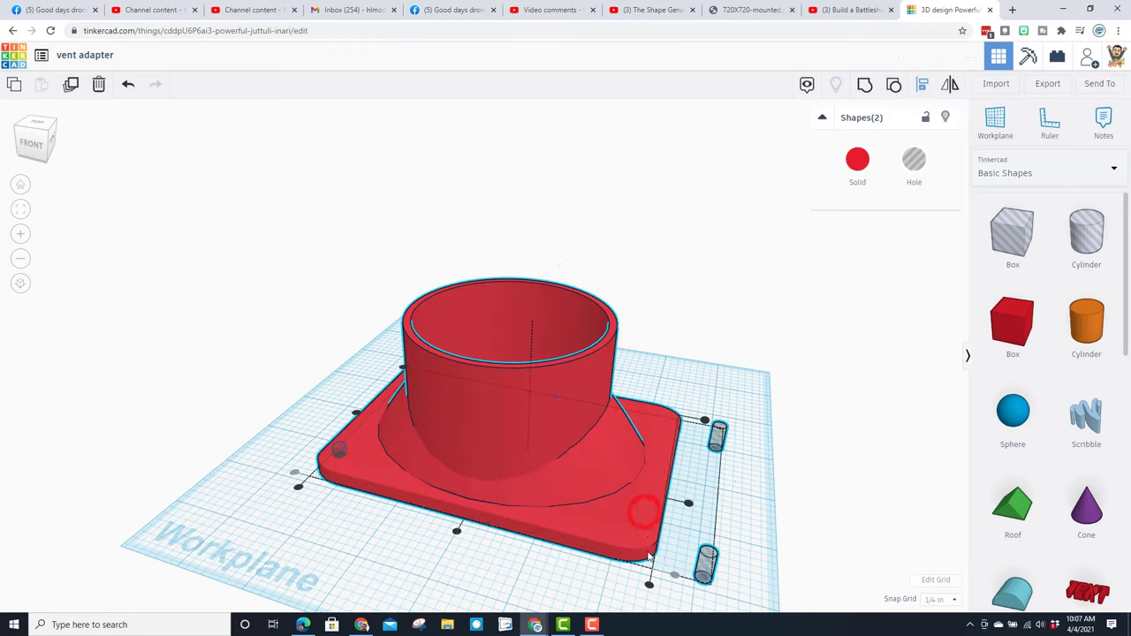
click(649, 587)
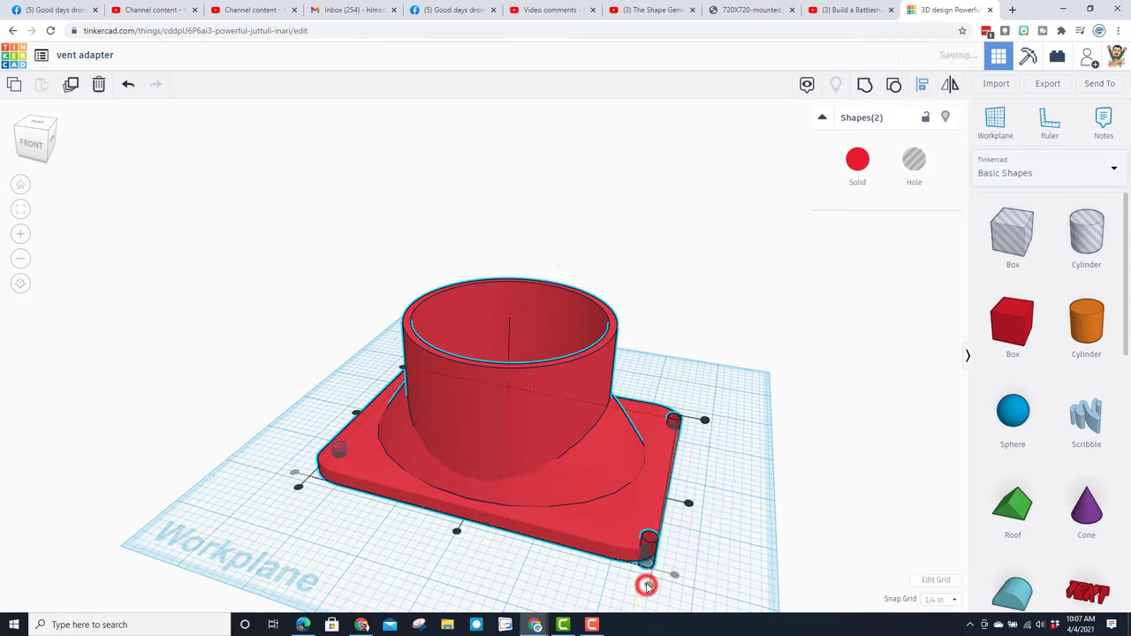
- Nudge the grouped pair of holes inward from the plate's edges
click(629, 555)
key(Left)
key(Up)
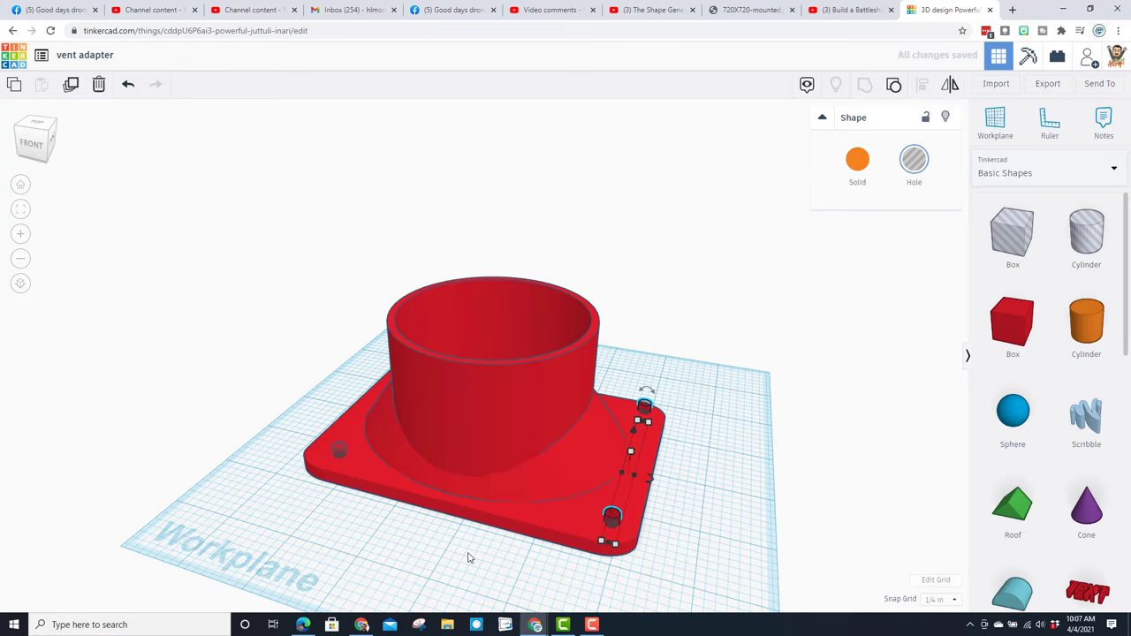
- Group the adapter with all four corner holes to cut the screw holes through the plate
click(468, 553)
right_drag(363, 537, 466, 577)
drag(392, 342, 734, 558)
click(866, 84)
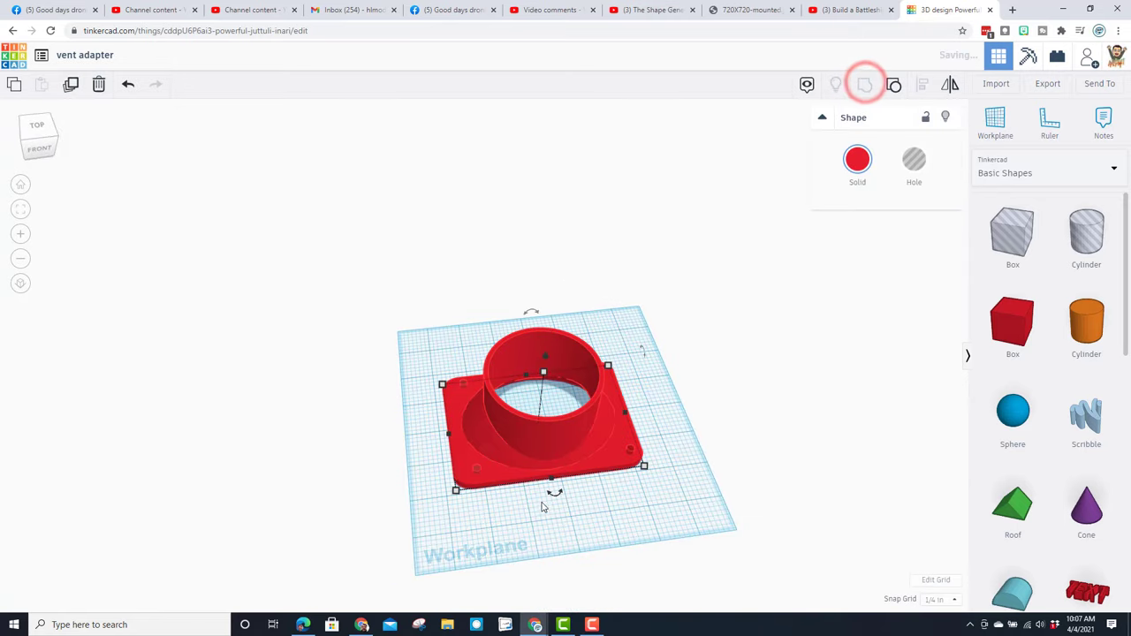
scroll(532, 532, up, 3)
right_drag(537, 533, 492, 511)
click(672, 525)
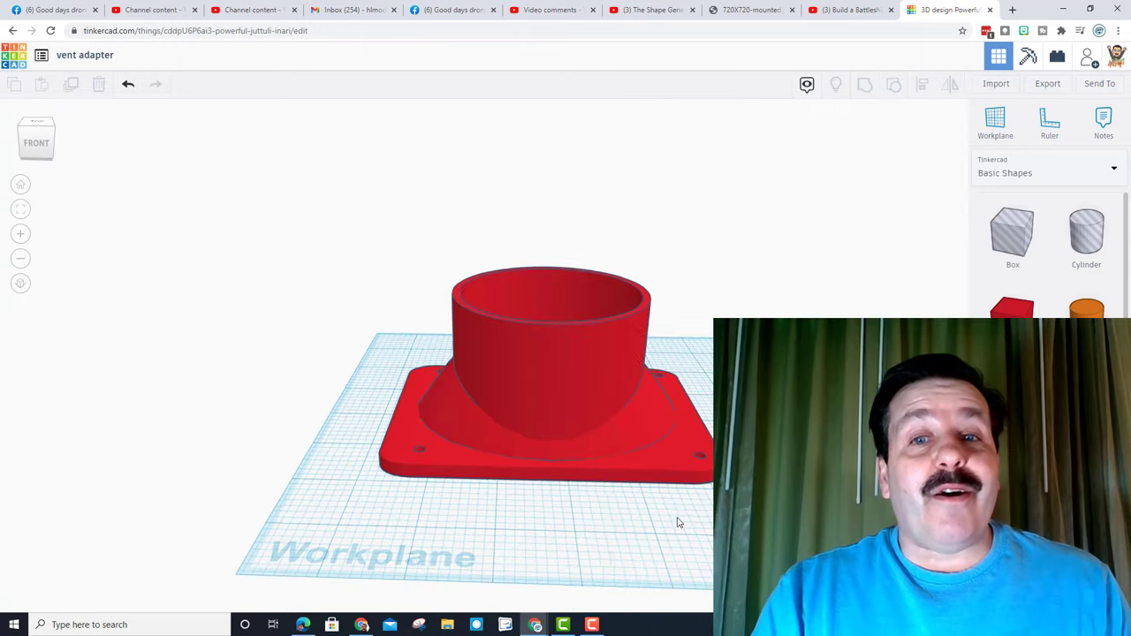
right_drag(672, 526, 652, 541)
mouse_move(758, 514)
right_down()
mouse_move(725, 544)
mouse_move(674, 540)
mouse_move(725, 531)
mouse_move(711, 539)
mouse_move(730, 545)
mouse_move(747, 524)
mouse_move(764, 527)
mouse_move(751, 528)
right_up()
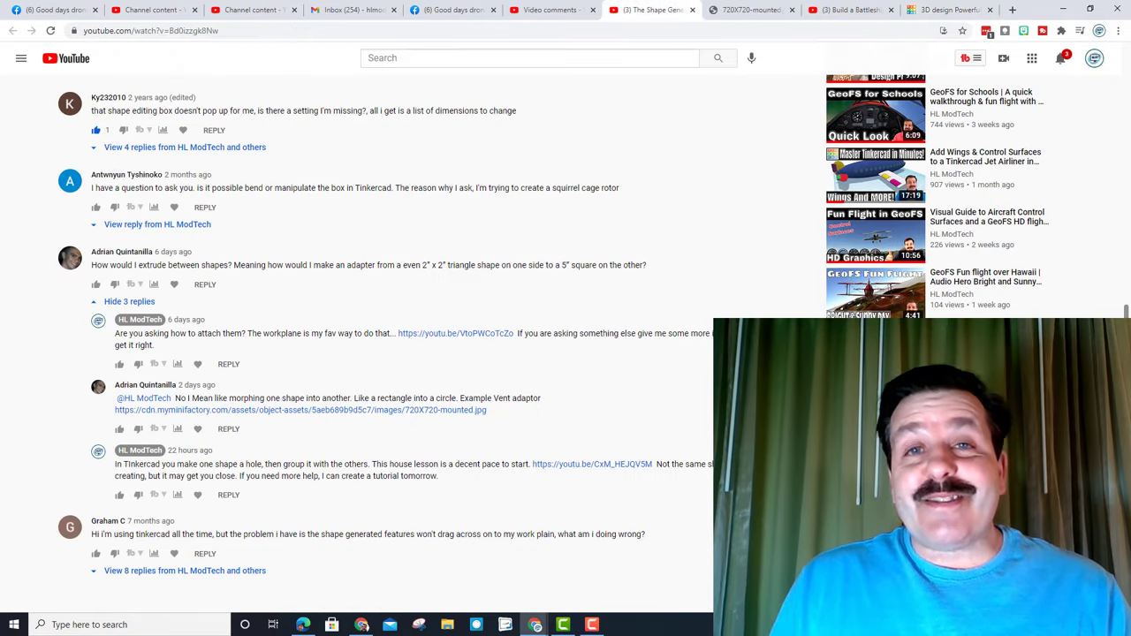